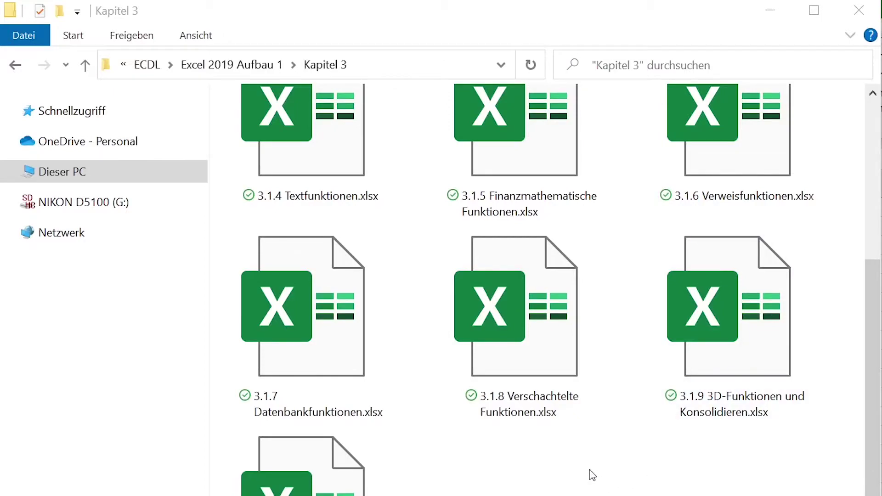
Open 3.1.8 Verschachtelte Funktionen.xlsx from the Kapitel 3 folder.
left_click(526, 340)
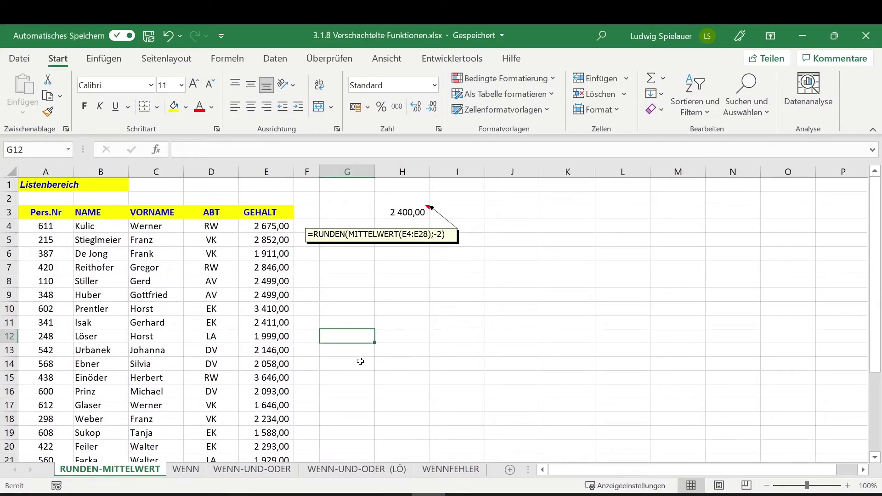
Enter =MITTELWERT(E4:E28) in H10 to average the salaries, giving 2 402,56.
left_click(360, 361)
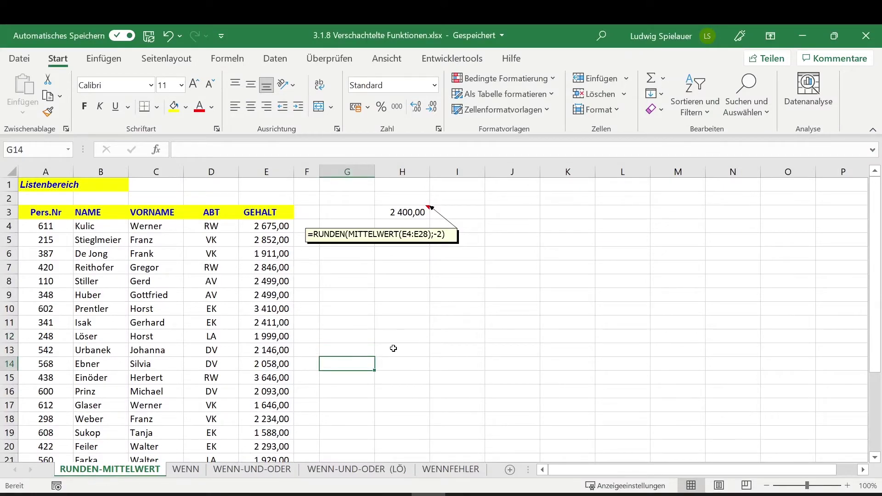
left_click(385, 309)
type("=")
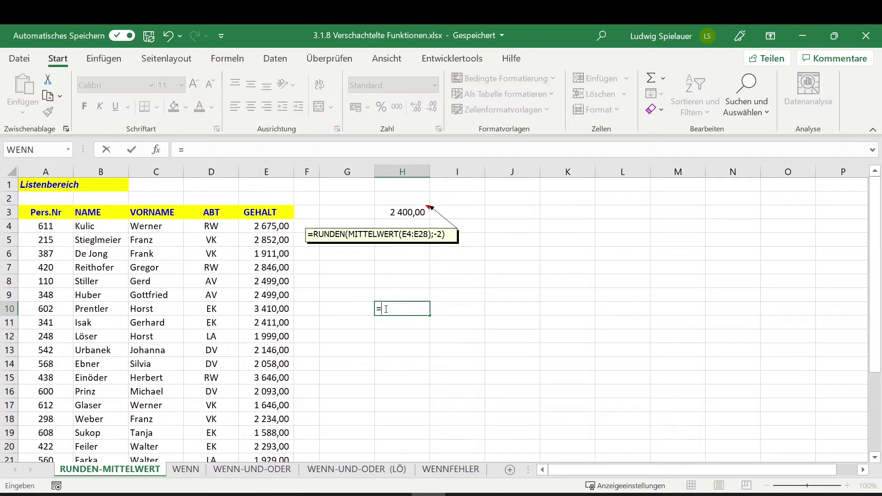
type("MITT")
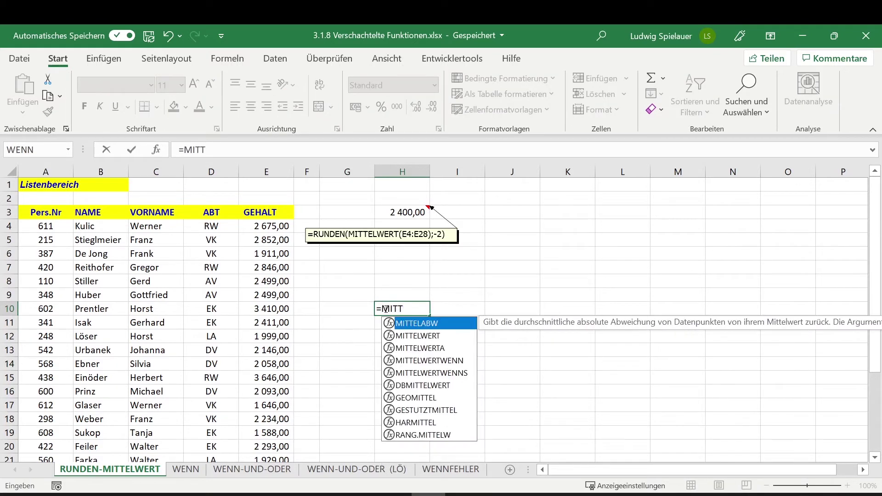
key("Down")
key("Down")
key("Up")
key("Tab")
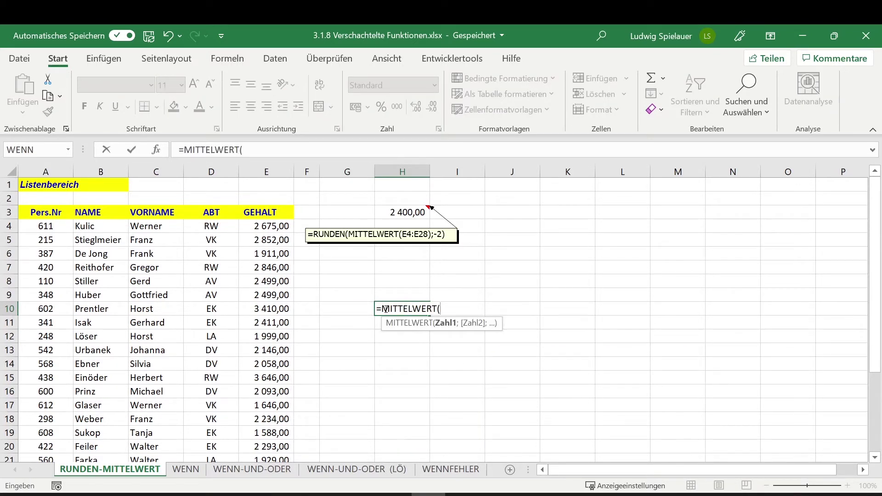
left_click_drag(270, 225, 269, 462)
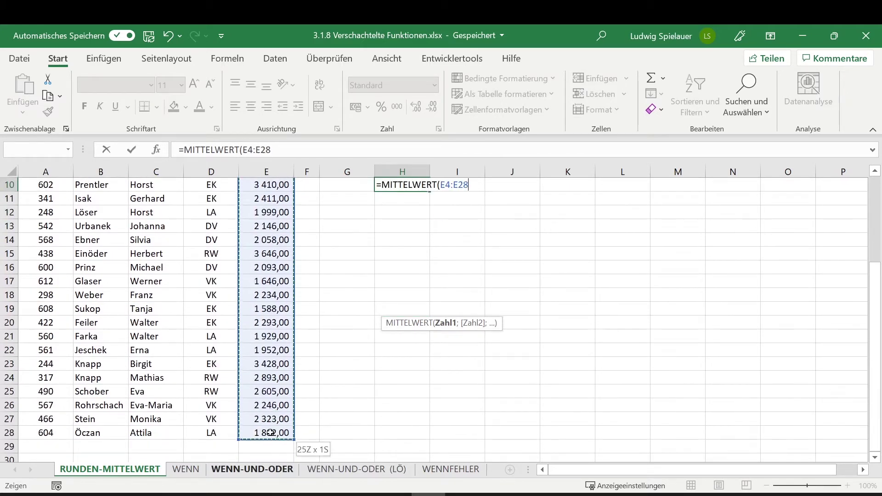
left_click_drag(269, 462, 270, 432)
type(")")
key("Return")
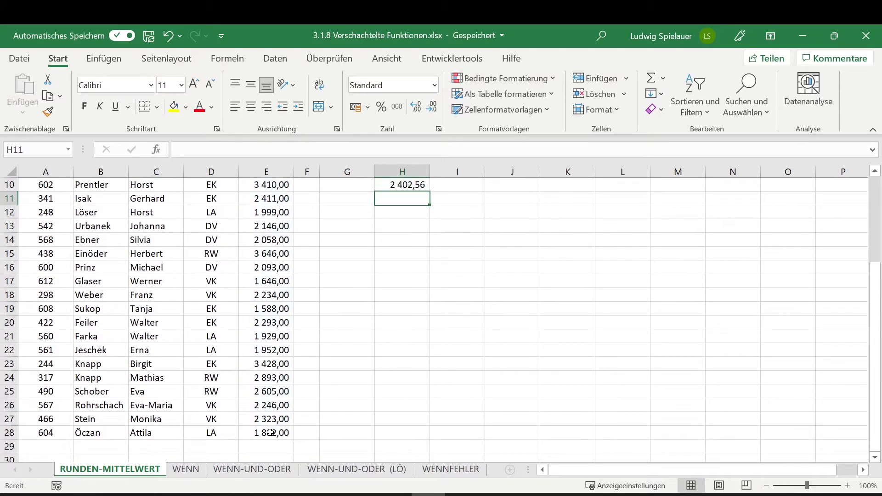
Enter =RUNDEN(H10;-2) in H11 to round the average to 2 400,00.
scroll(416, 347, "up", 3)
left_click(410, 309)
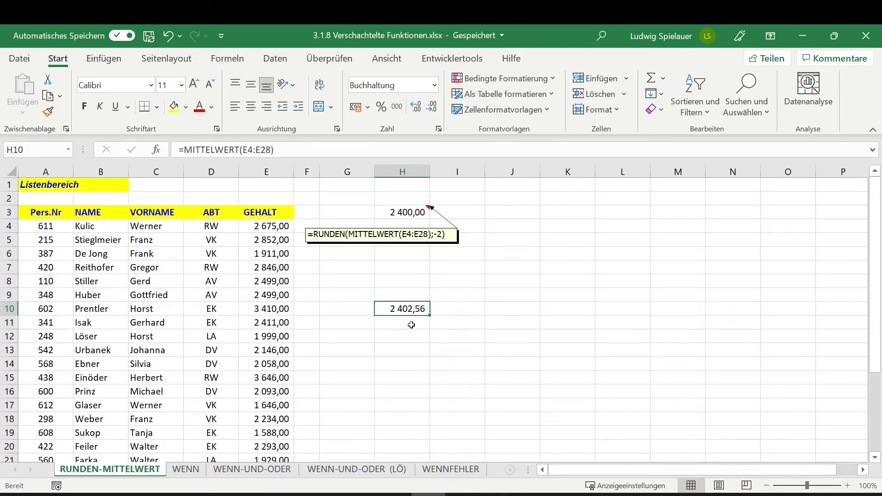
left_click(409, 323)
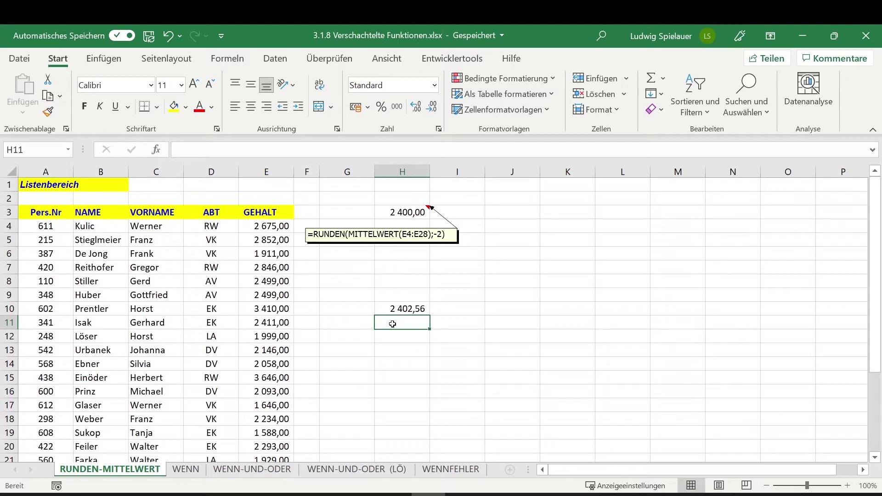
type("=R")
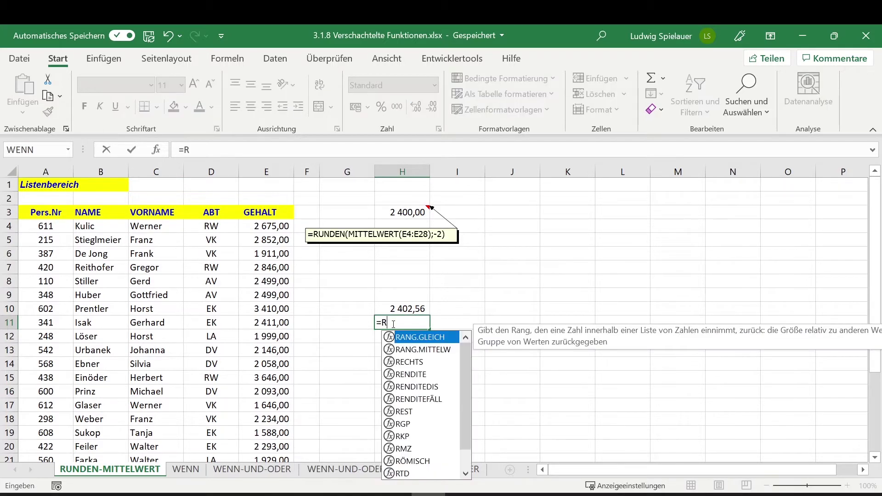
type("UNDEN(")
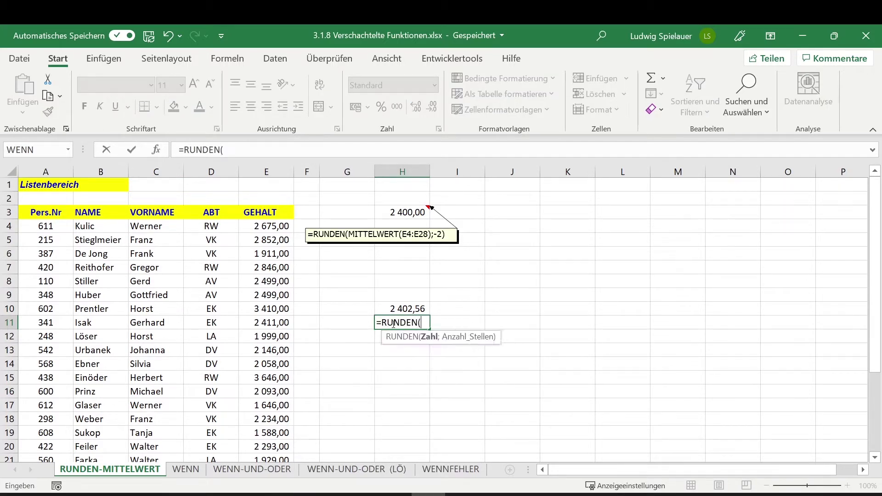
left_click(396, 307)
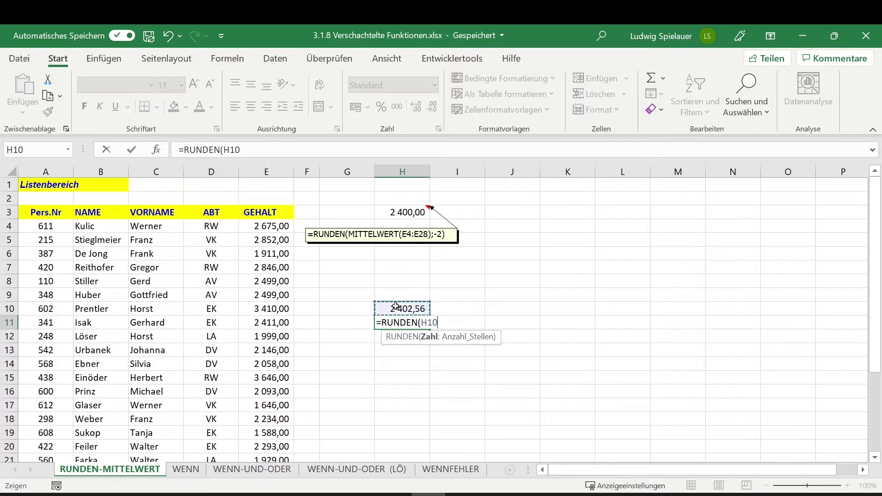
type(";-2")
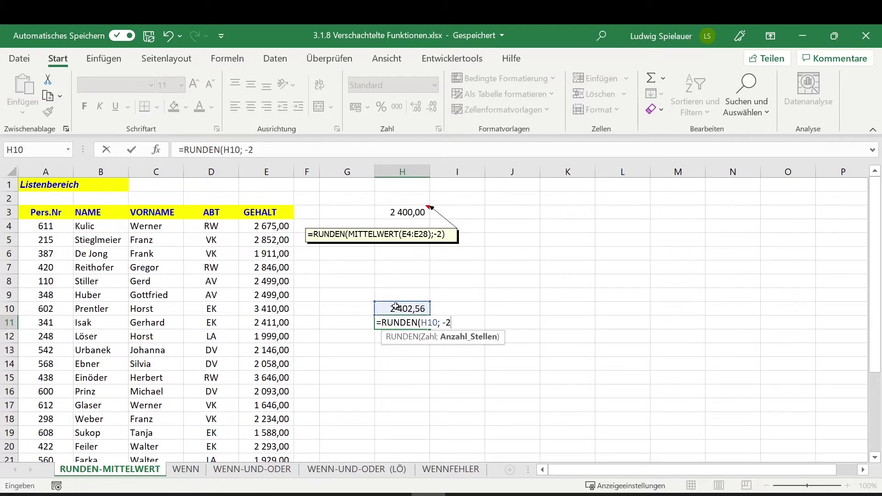
type(")")
key("Return")
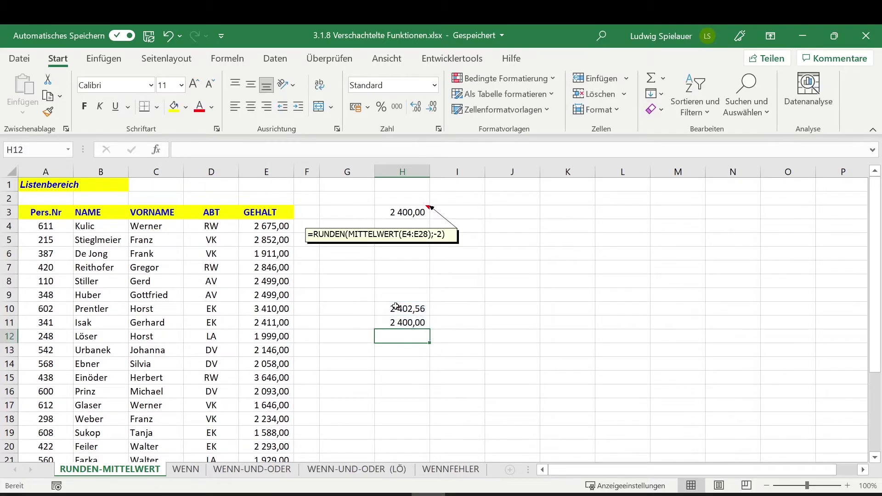
left_click(398, 324)
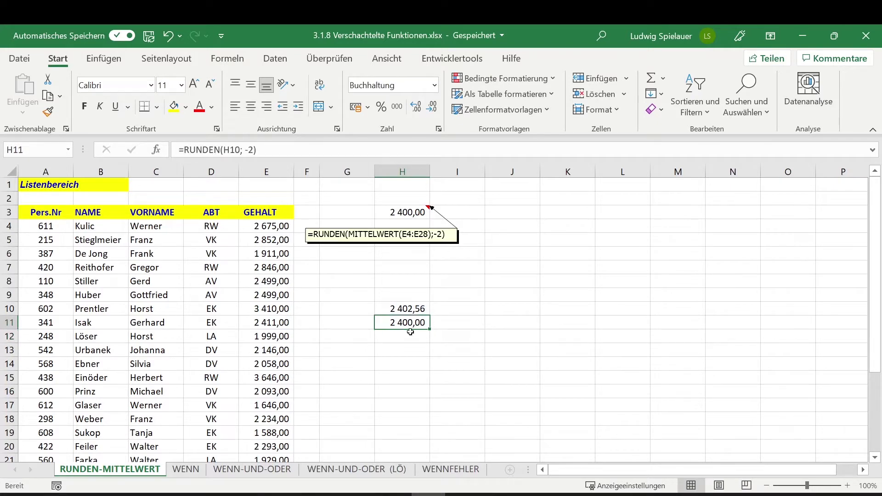
Change H10's formula to =RUNDEN(MITTELWERT(E4:E28); -2) so it shows 2 400,00.
left_click(399, 309)
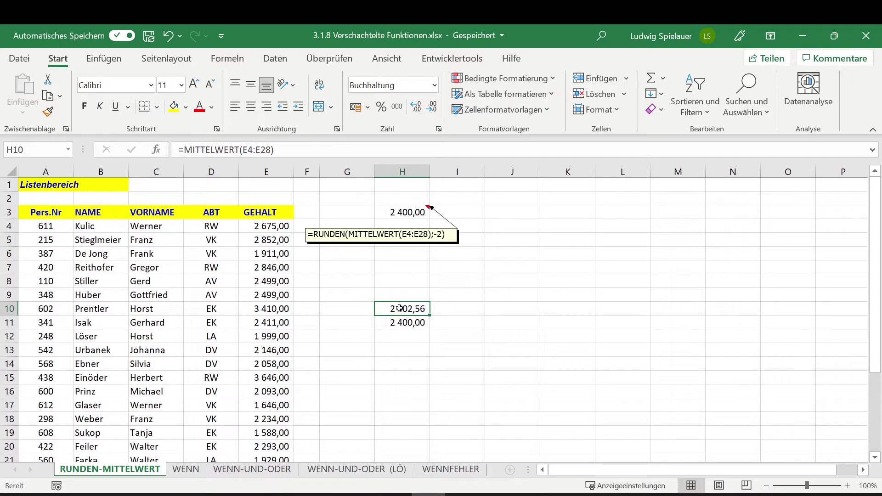
left_click(184, 148)
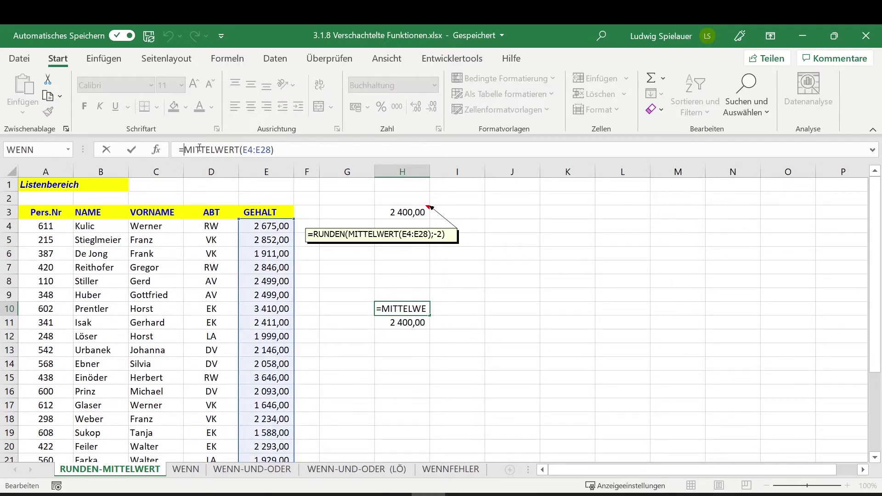
type("RUNDEN(")
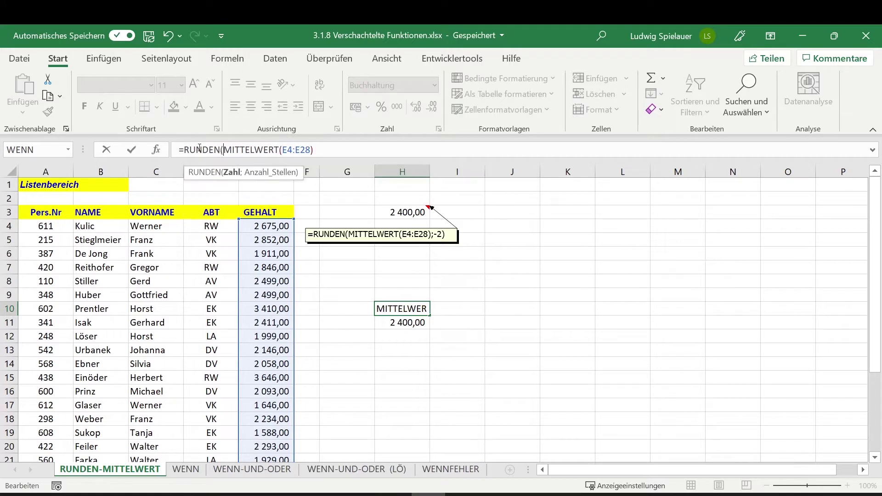
left_click(324, 149)
type(")")
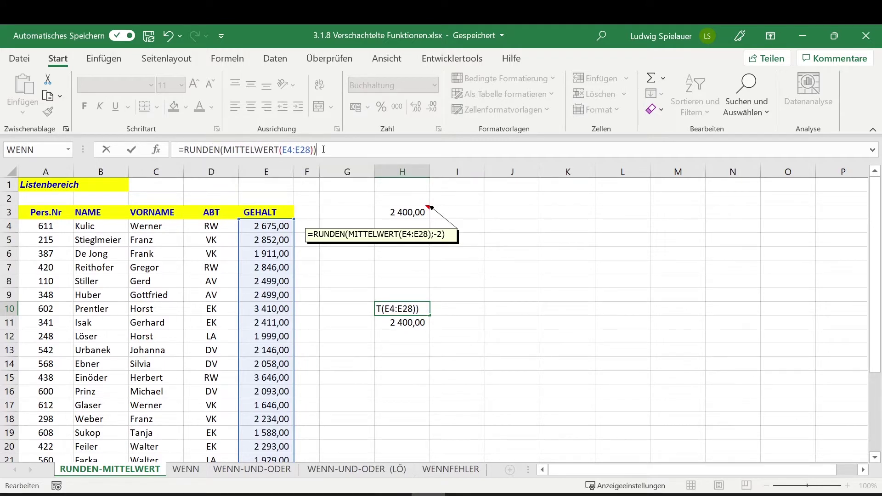
key("Return")
key("Return")
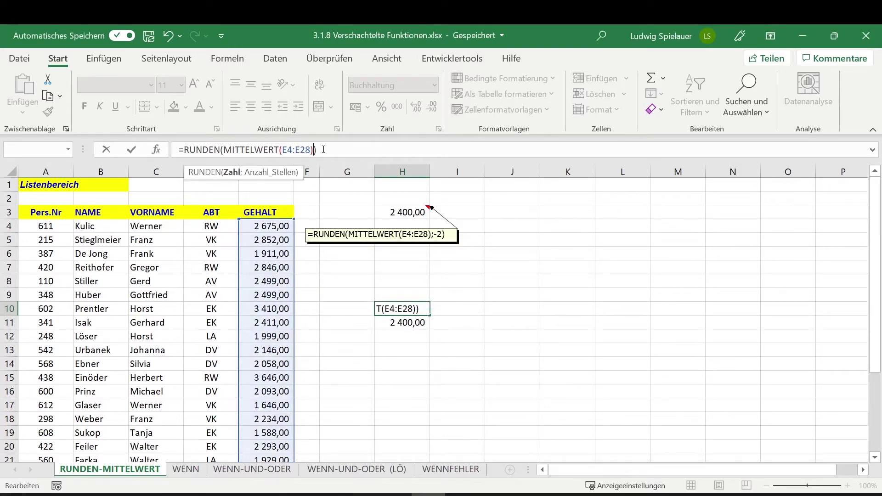
type("; ")
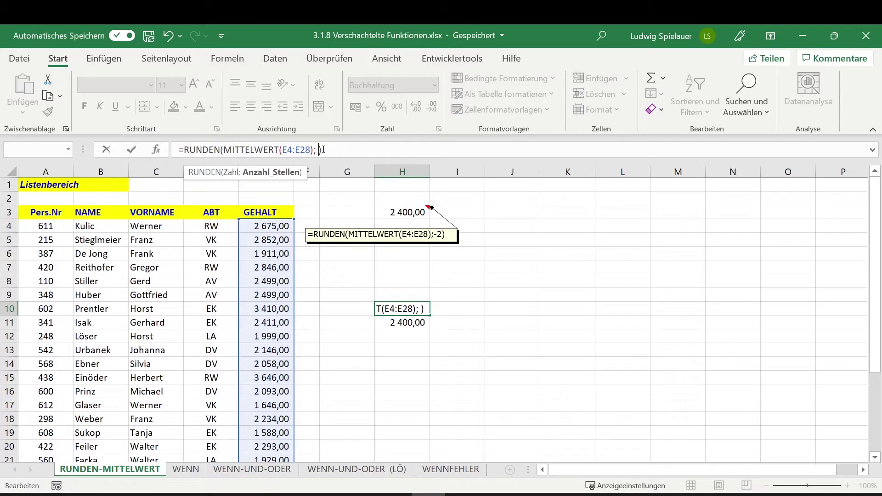
type("-2")
key("Return")
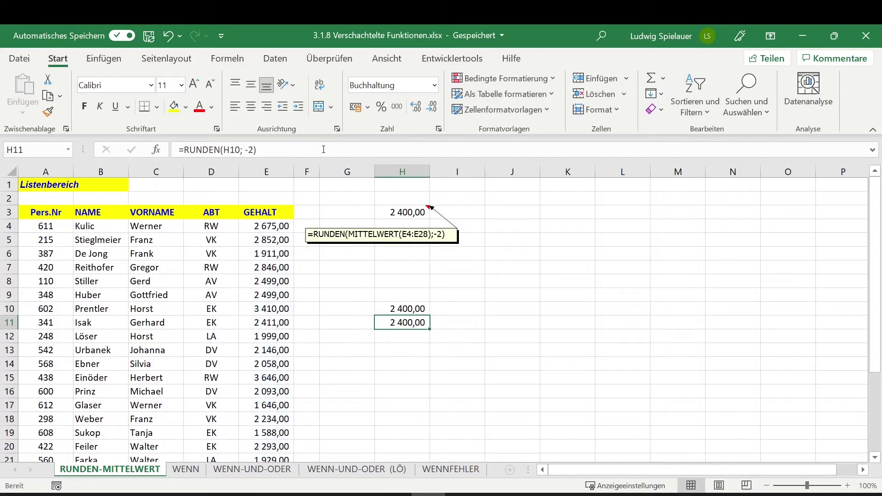
left_click(393, 309)
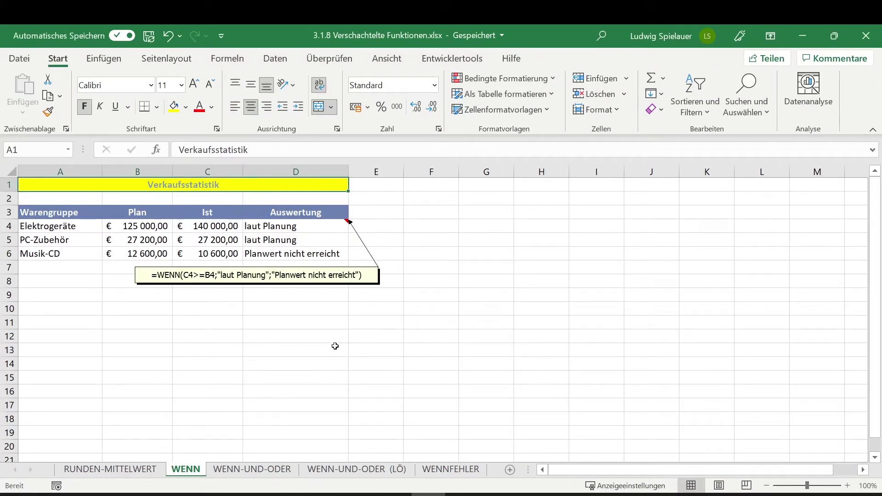
left_click(305, 234)
left_click(179, 186)
left_click(151, 226)
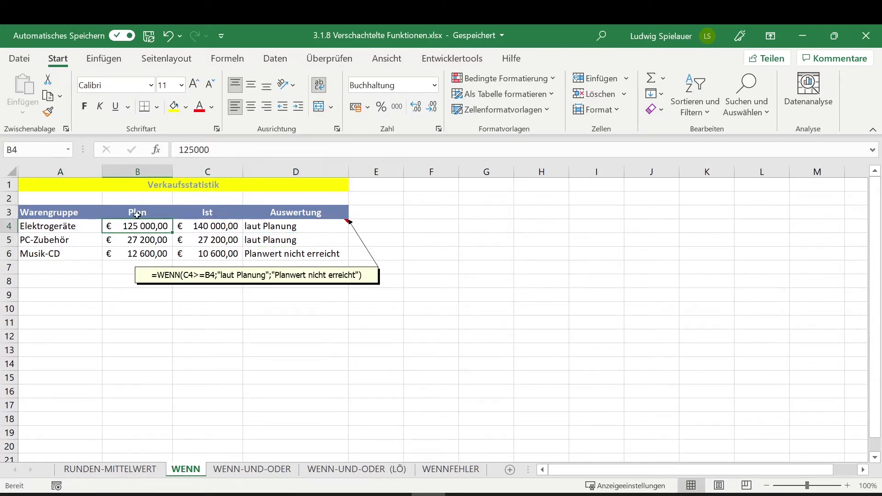
left_click(207, 226)
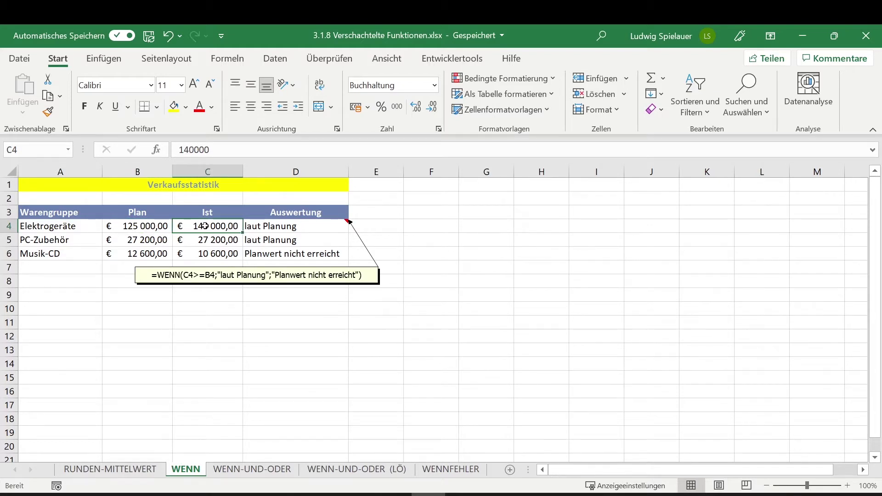
left_click(146, 228)
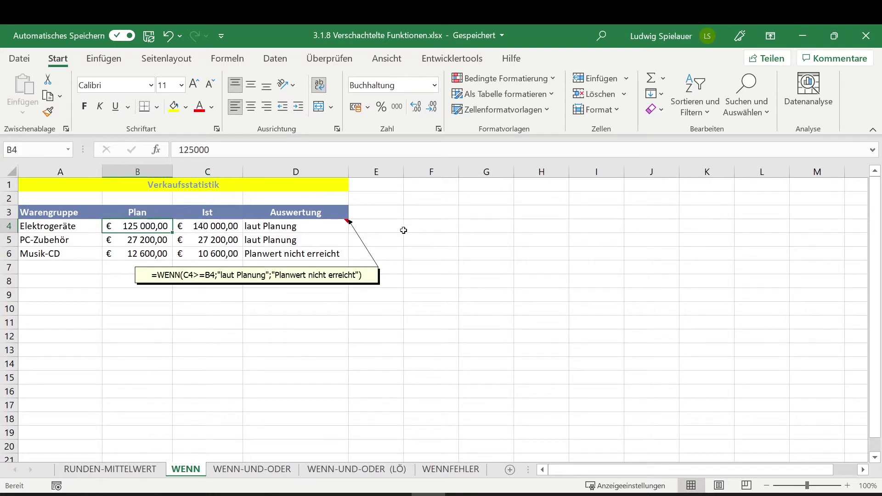
left_click(425, 228)
Enter =WENN(C4>=B4; "WAHR"; "FALSCH") in F4, which displays WAHR.
type("=")
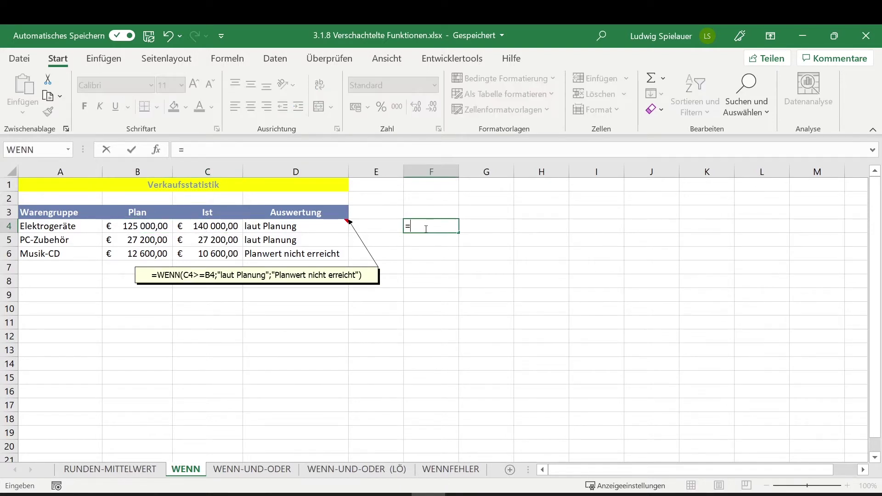
type("WENN")
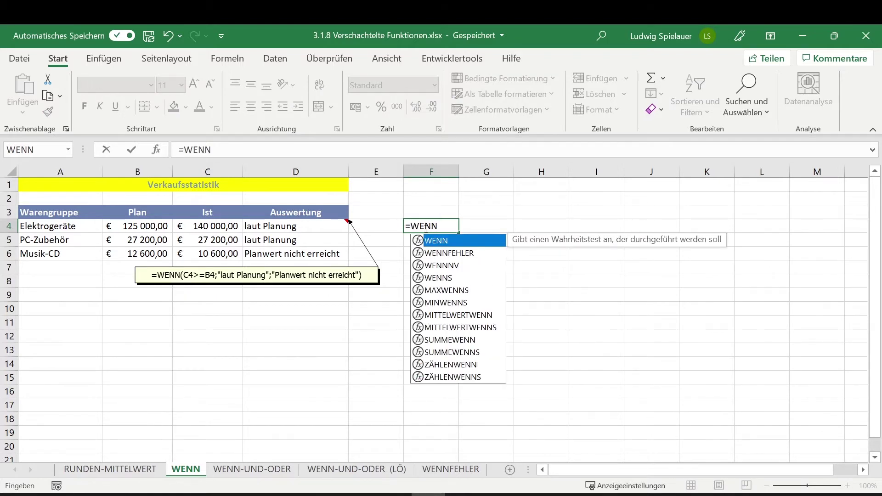
type("(")
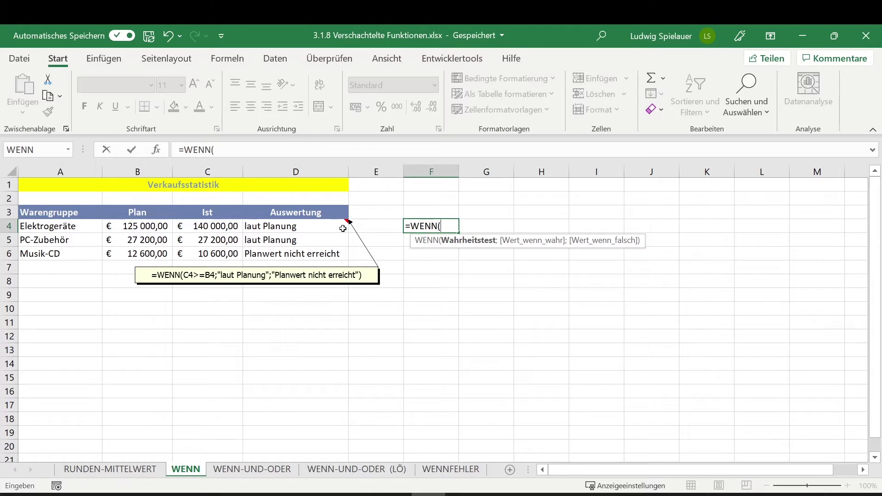
left_click(210, 227)
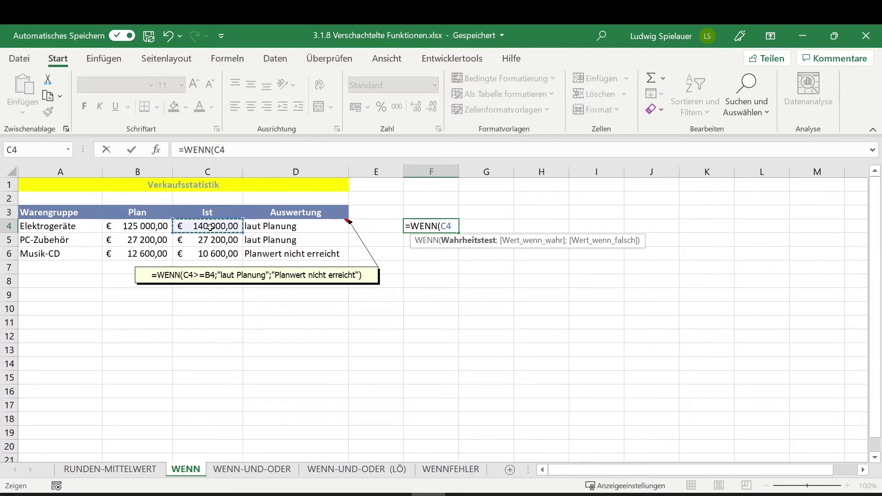
type(">=")
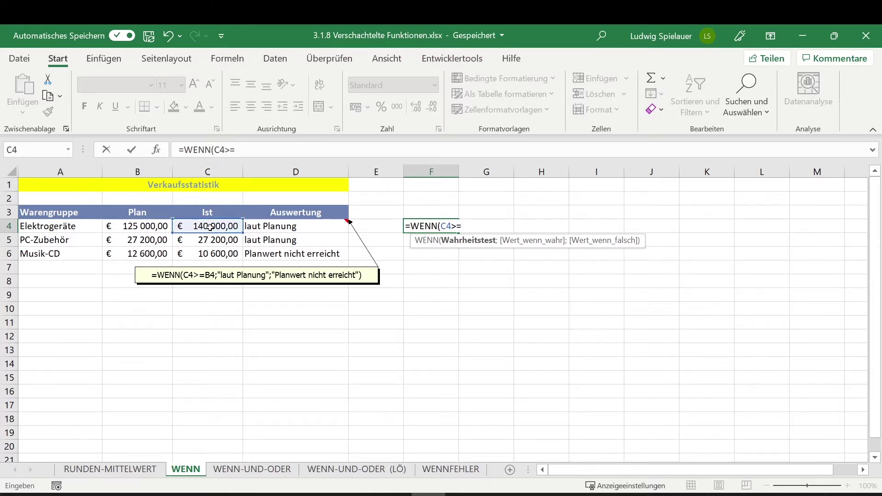
left_click(140, 224)
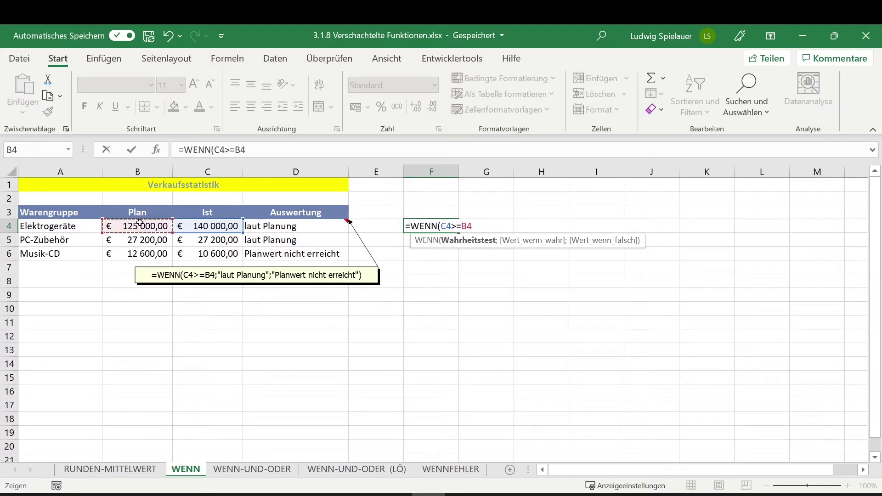
type(";")
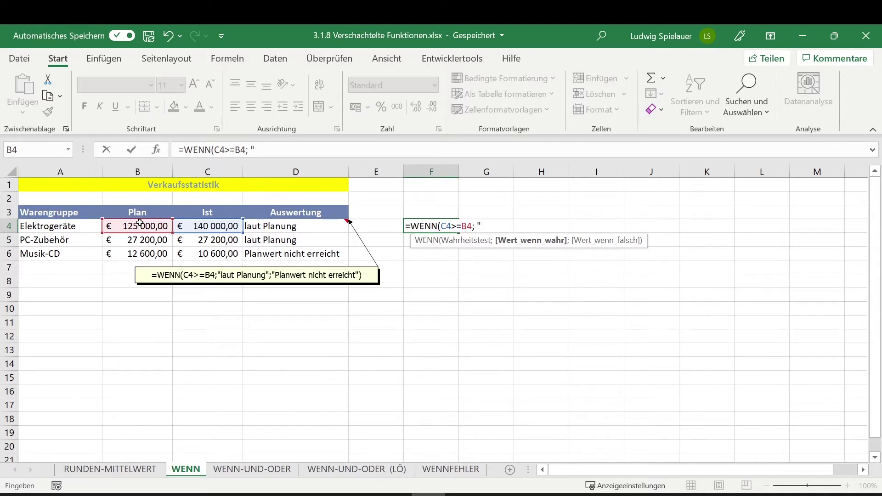
type("WAHR")
type("\";")
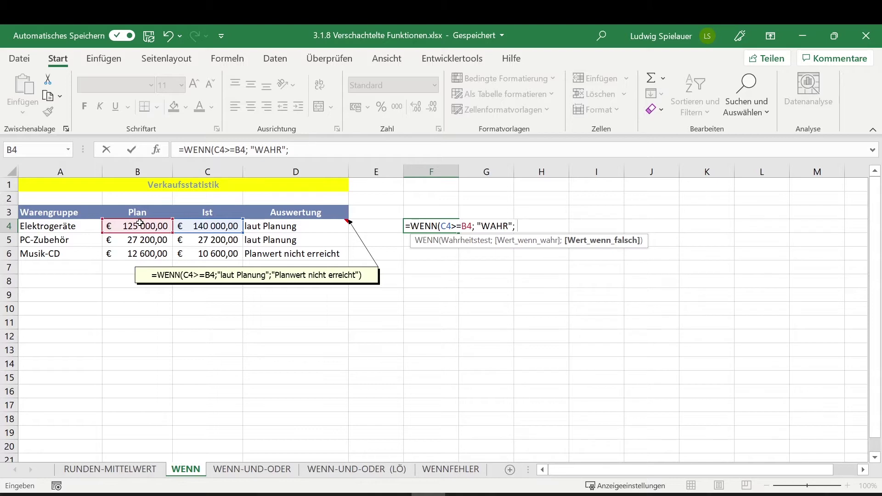
type("F")
type("ALSCH\"")
type(")")
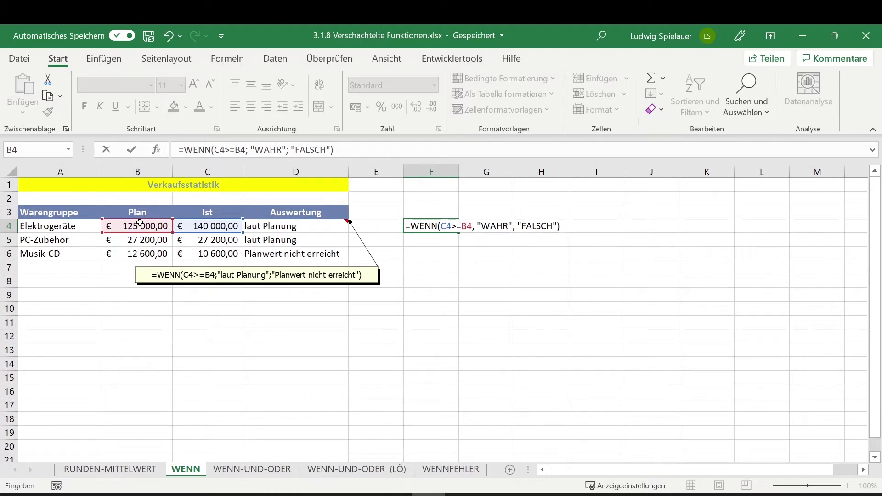
key("Return")
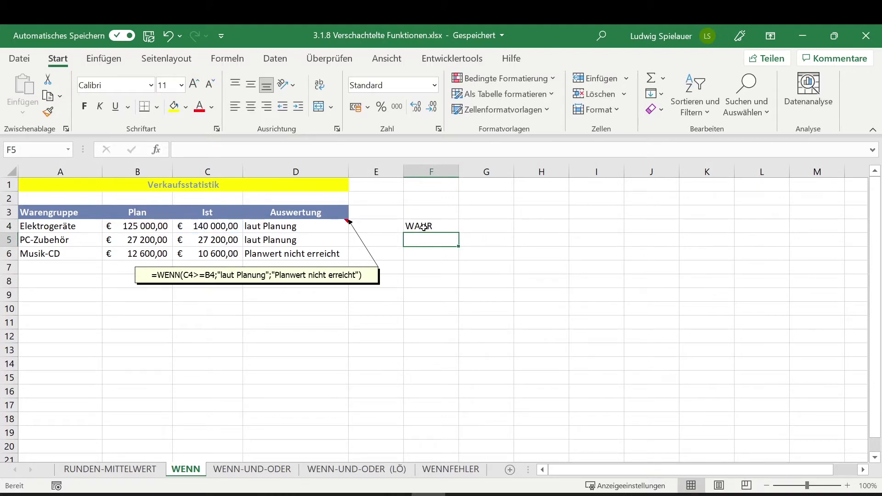
Review the F4 formula and undo an accidental move of its result to F5.
left_click(423, 227)
left_click(239, 226)
left_click(269, 226)
left_click(230, 225)
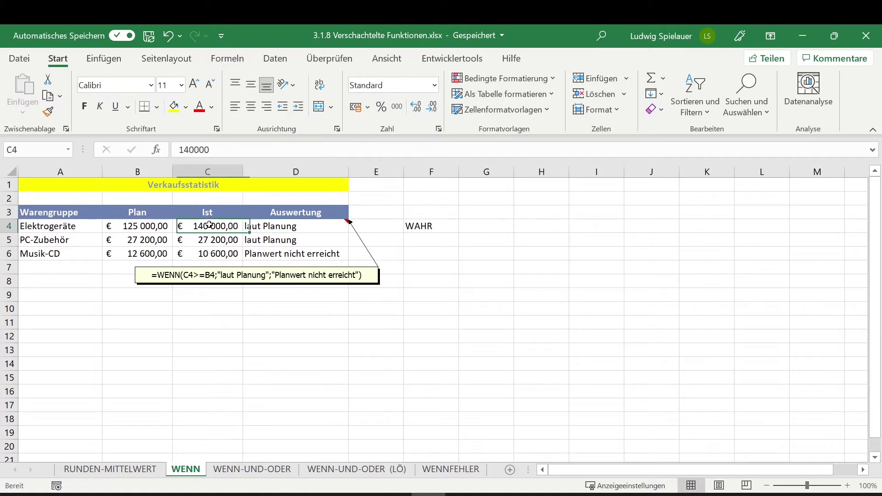
left_click(425, 225)
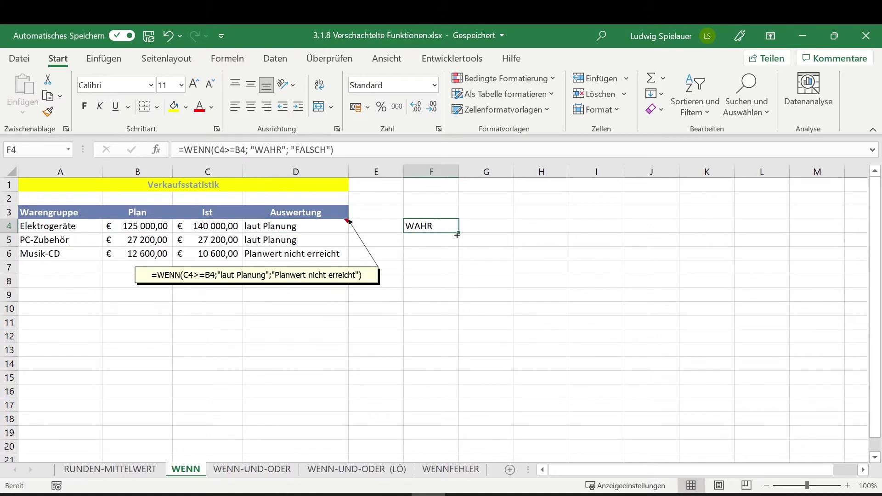
left_click_drag(453, 231, 454, 243)
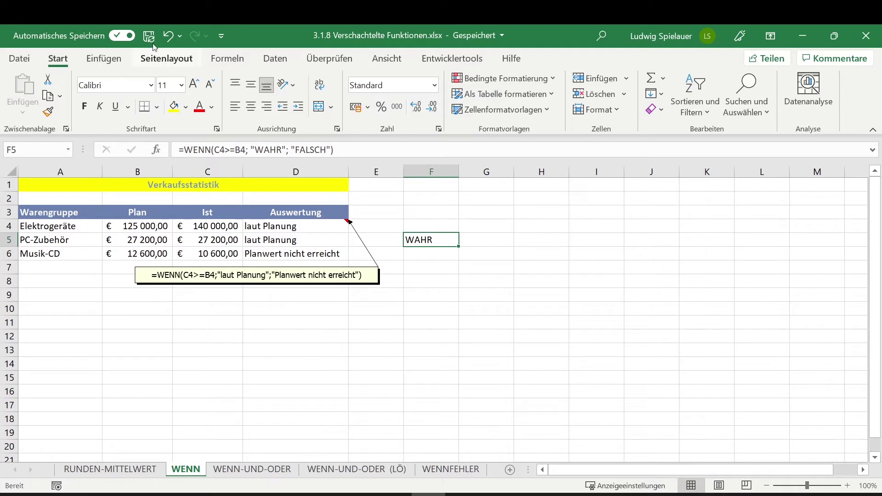
left_click(173, 45)
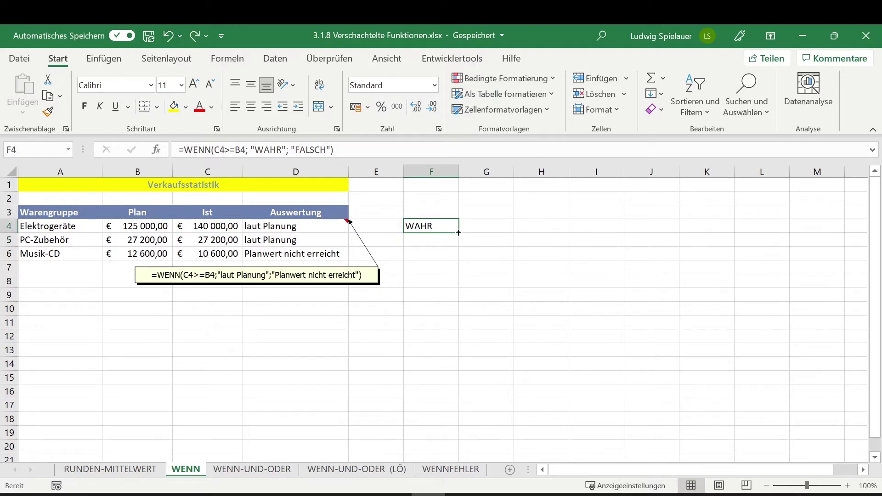
Copy the F4 WENN formula down to F5 and F6, showing WAHR and FALSCH.
left_click_drag(458, 232, 458, 244)
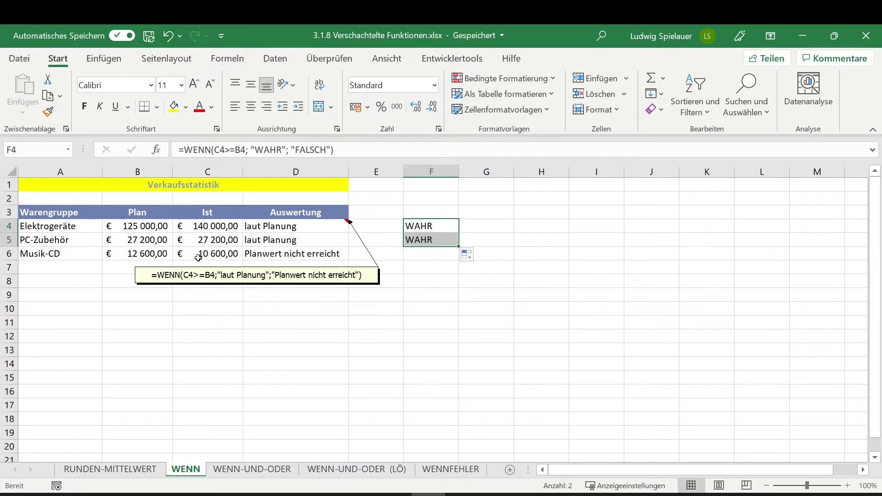
left_click(202, 255)
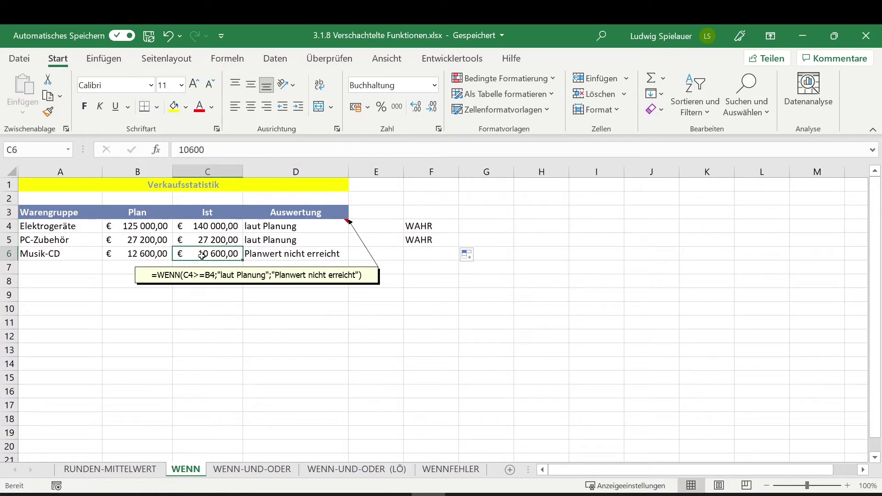
left_click(446, 248)
left_click_drag(458, 246, 458, 260)
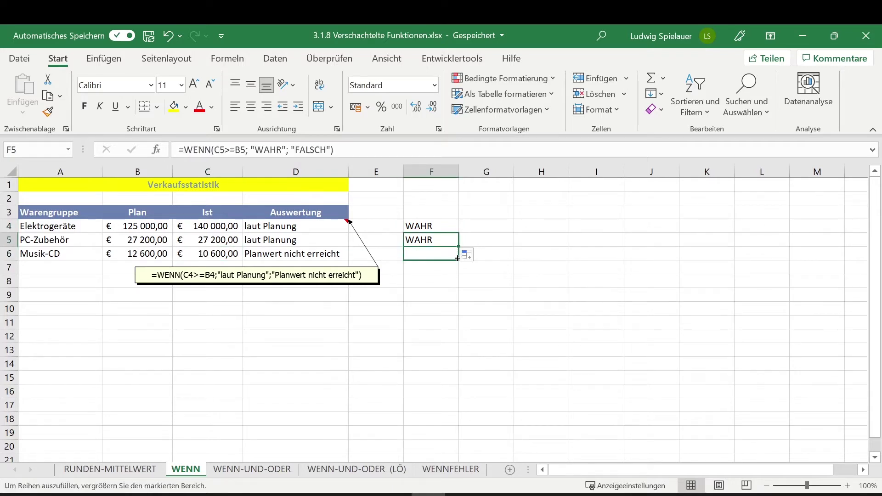
left_click(434, 273)
left_click(421, 254)
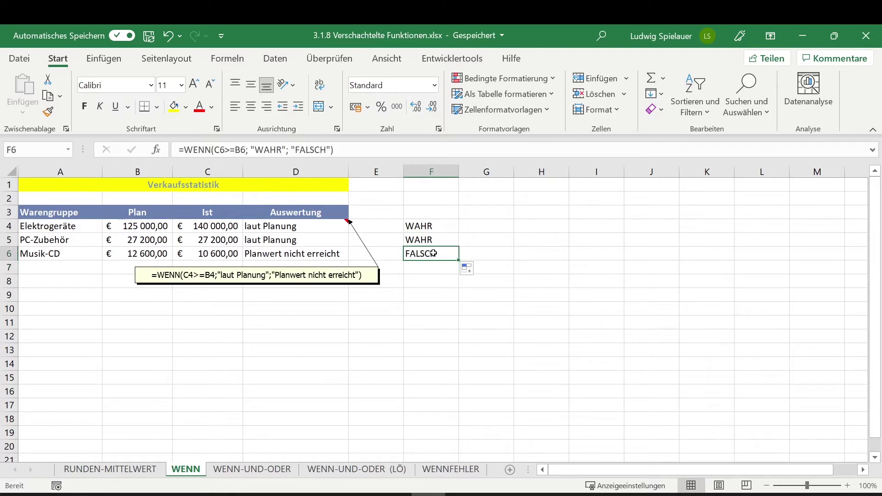
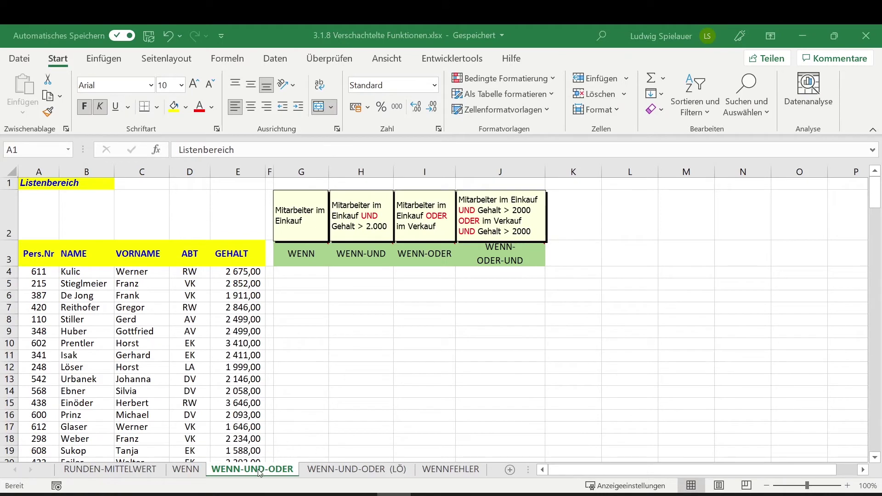
After reading the Einkauf note, enter =WENN(D4="EK";"ja";"nein") in G4.
left_click(316, 364)
left_click(309, 279)
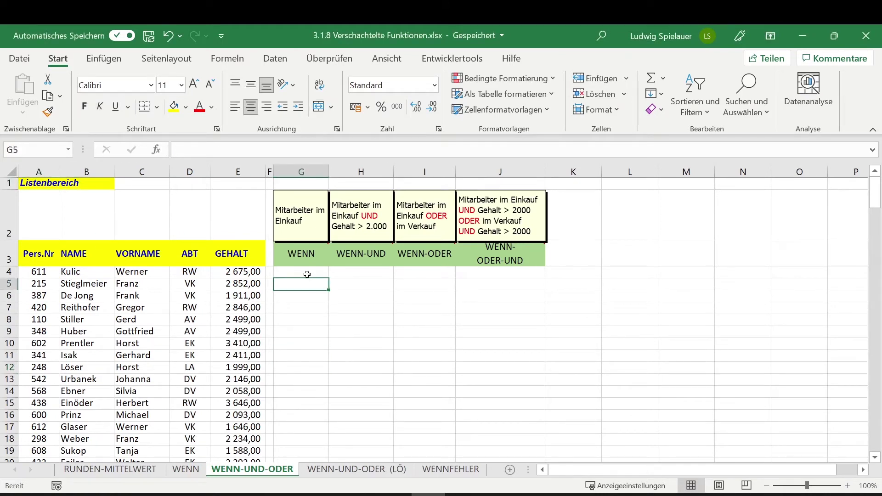
left_click(306, 273)
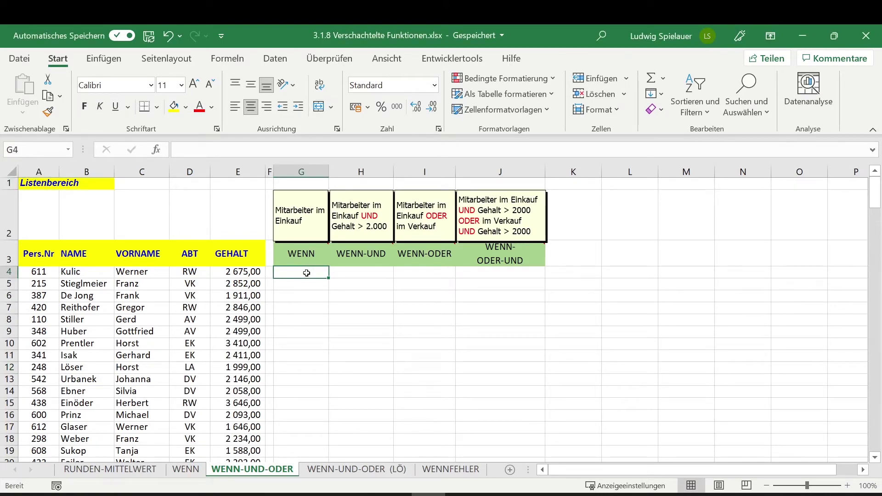
left_click(326, 292)
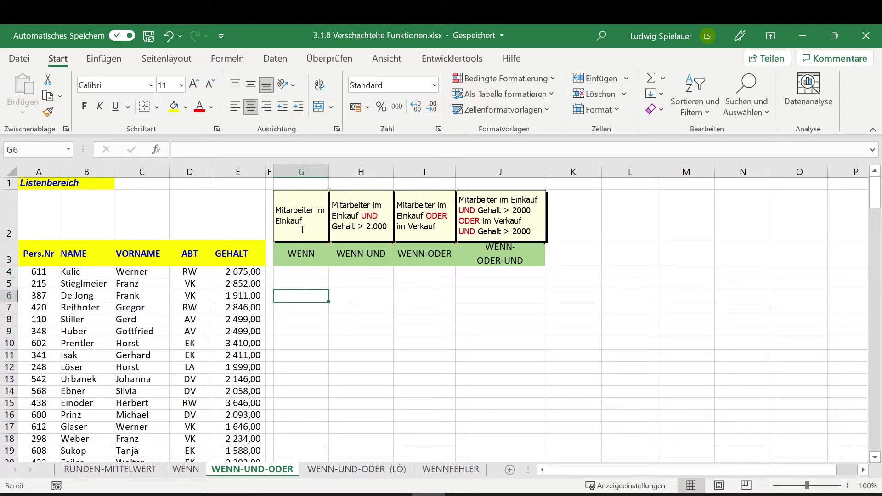
left_click(299, 240)
left_click(297, 272)
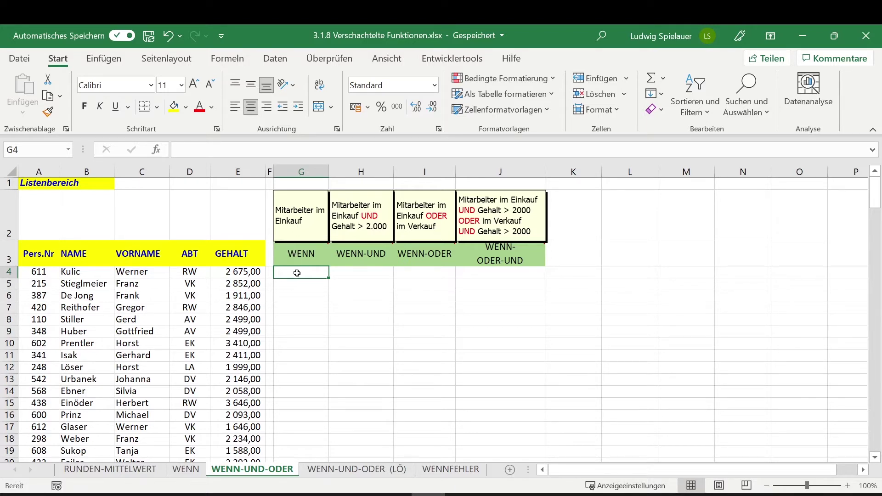
type("=WENN")
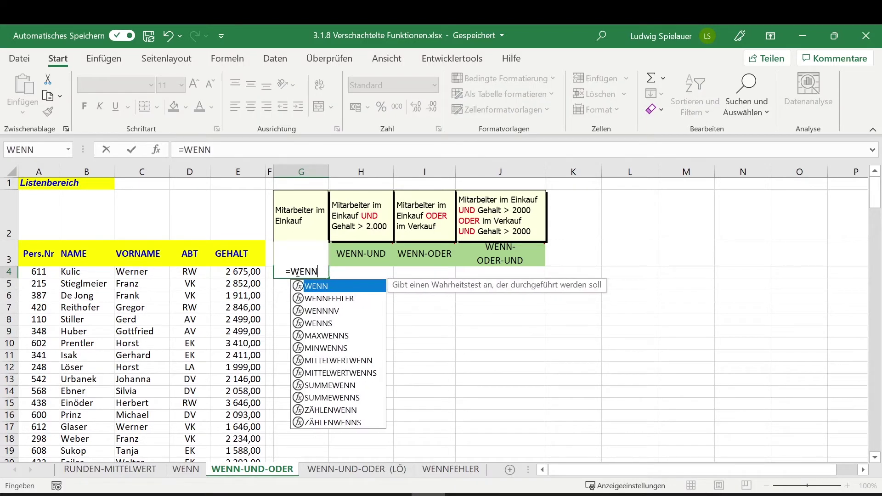
type("(")
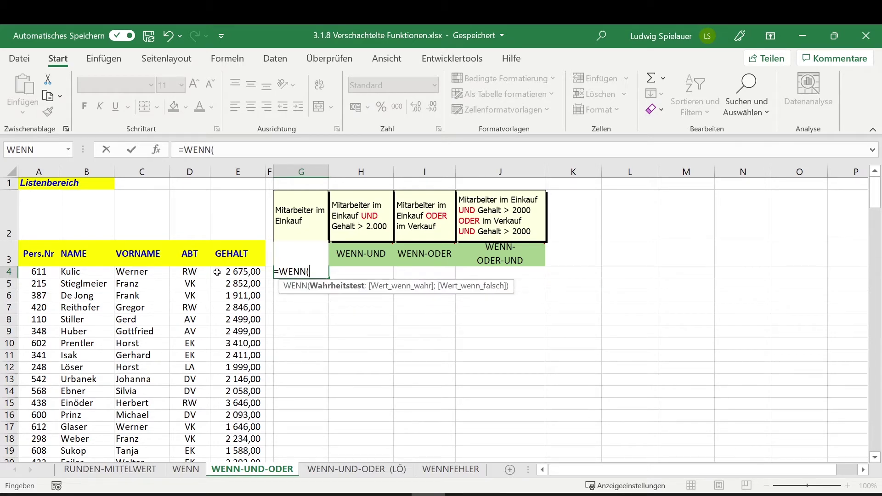
left_click(188, 272)
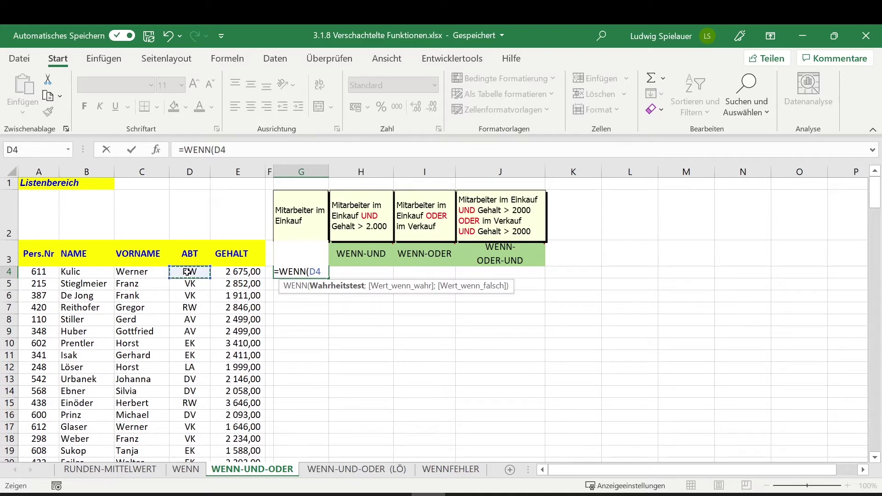
type("=")
type("\"")
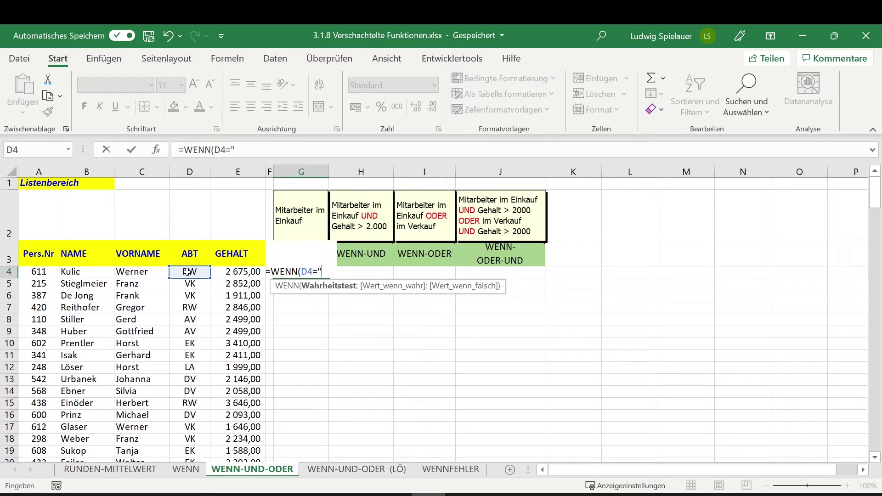
type("EK\"")
type(";")
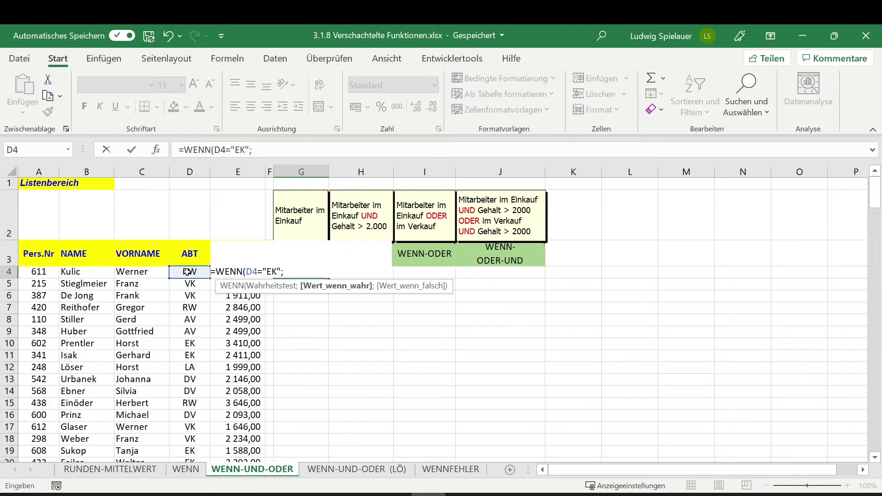
type("\"ja\"")
type(";\"")
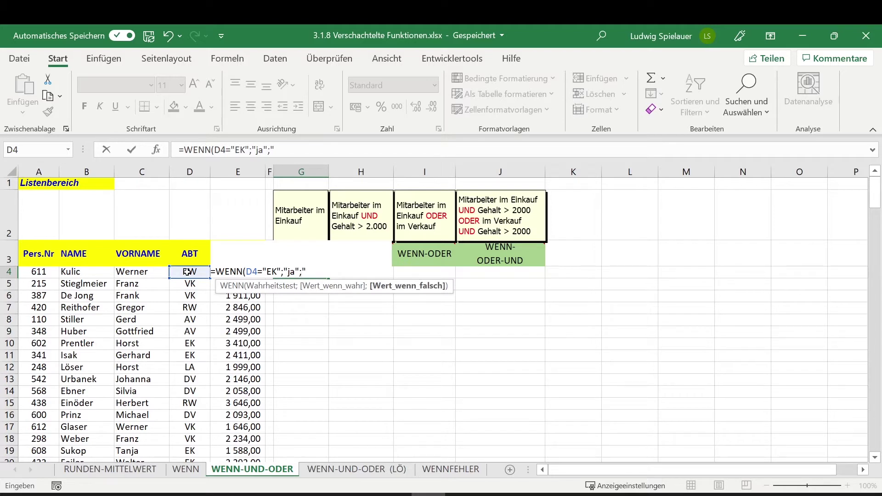
type("nein\"")
type(")")
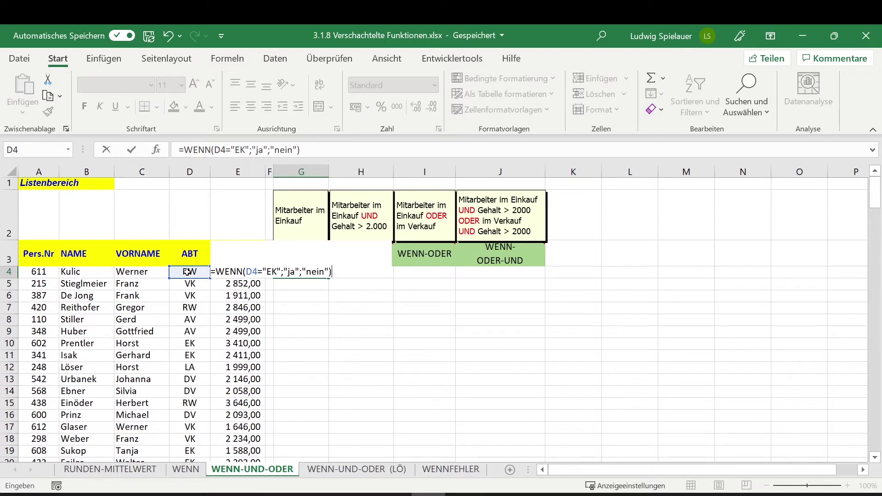
key("Return")
Fill the G4 formula down to G11 and confirm the ja result in row 10.
left_click(290, 273)
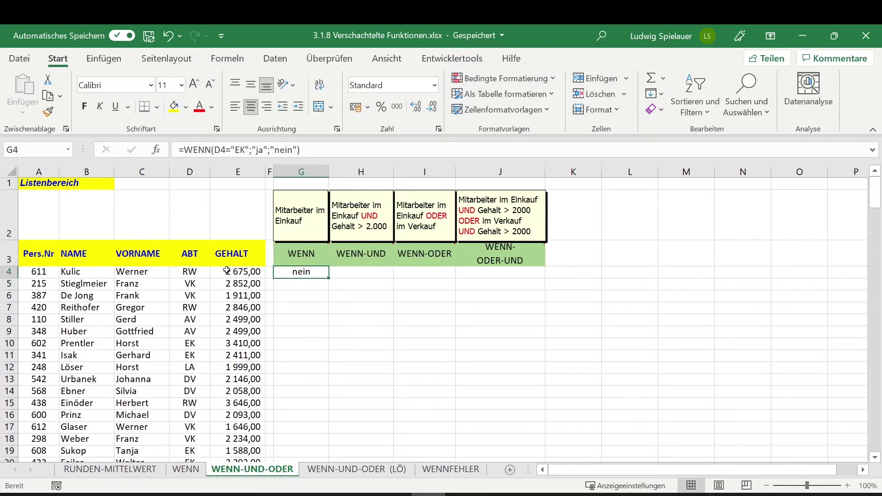
left_click(188, 272)
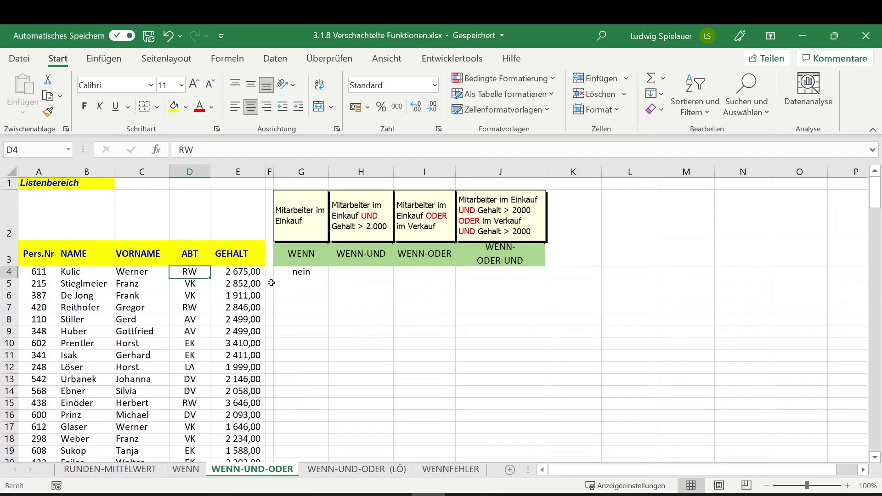
left_click(287, 274)
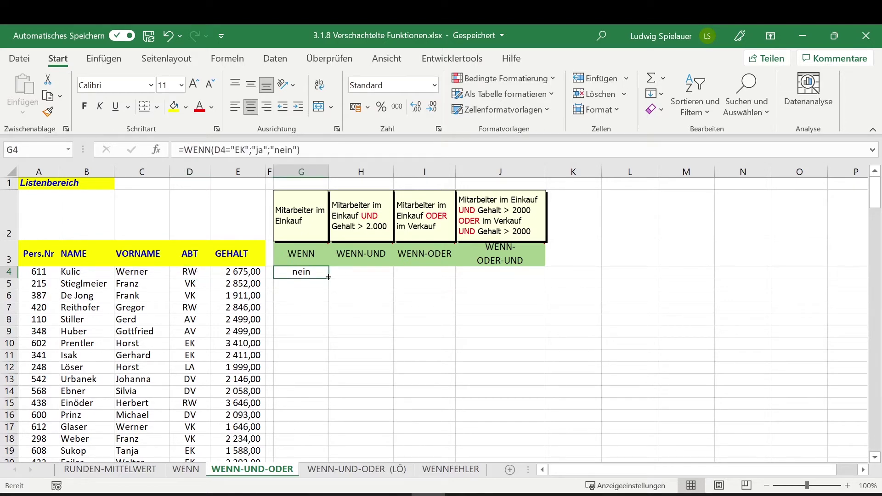
left_click_drag(329, 277, 319, 366)
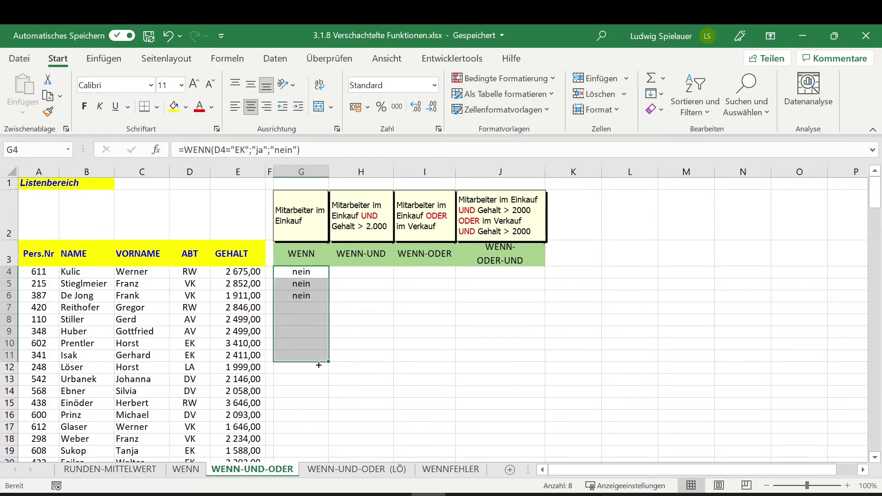
left_click(191, 343)
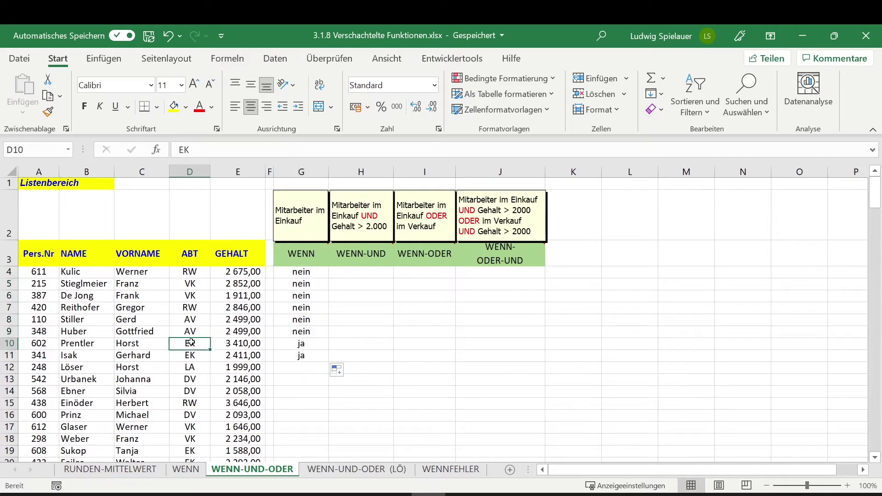
left_click(289, 342)
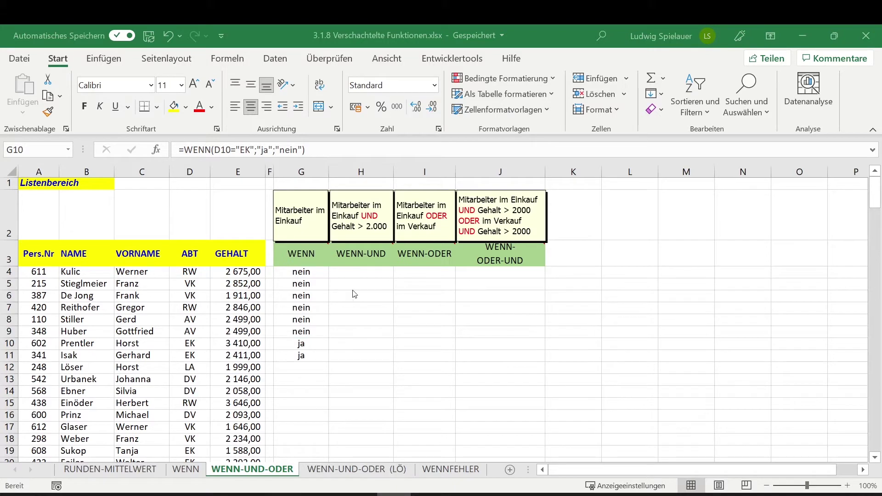
Read the AND task note above column H and review G4's condition.
left_click(350, 276)
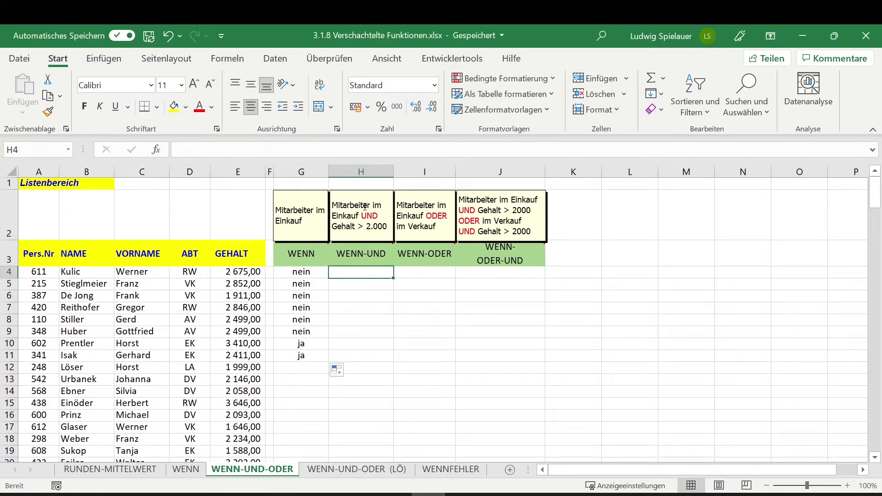
left_click(361, 218)
left_click(359, 275)
left_click(348, 213)
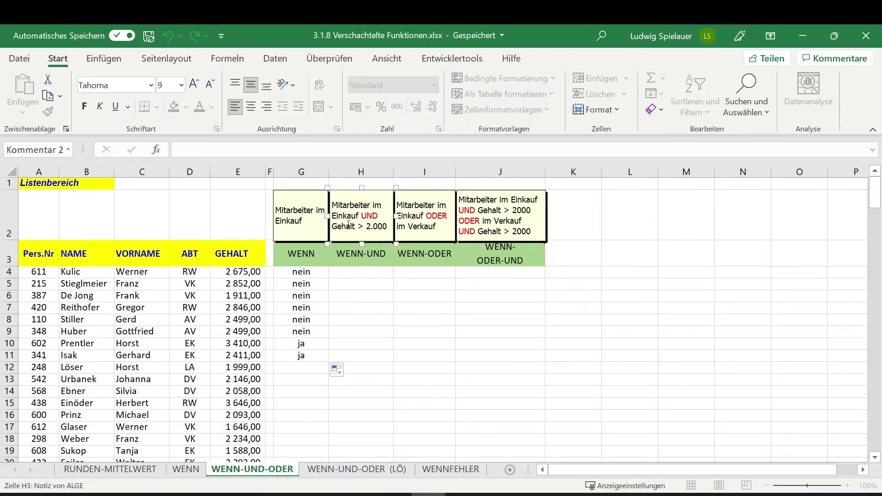
left_click(352, 271)
left_click(315, 271)
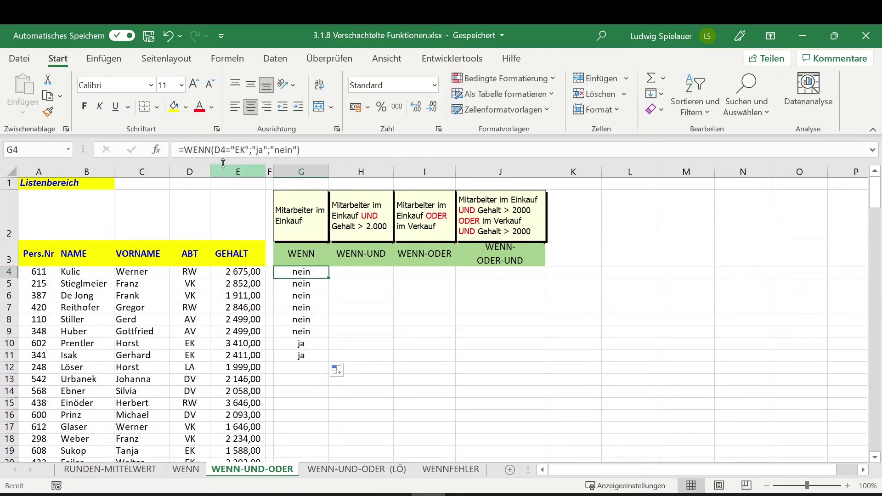
left_click_drag(214, 150, 248, 150)
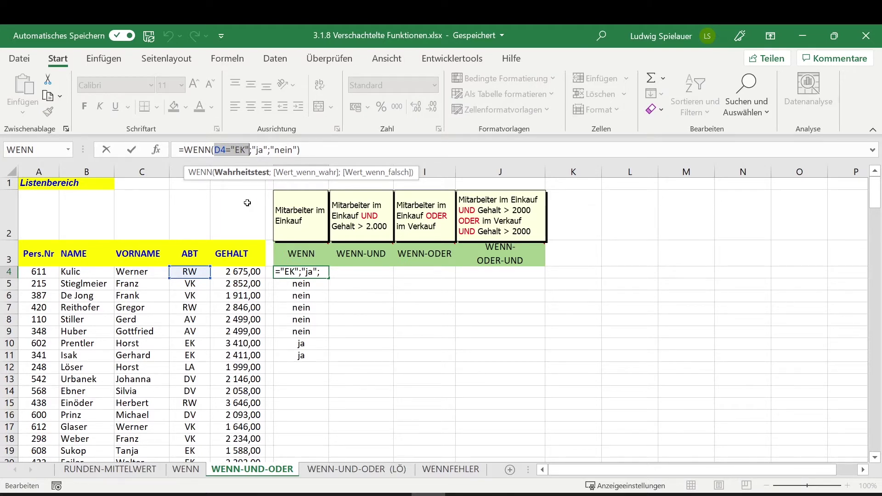
left_click(354, 271)
key("Tab")
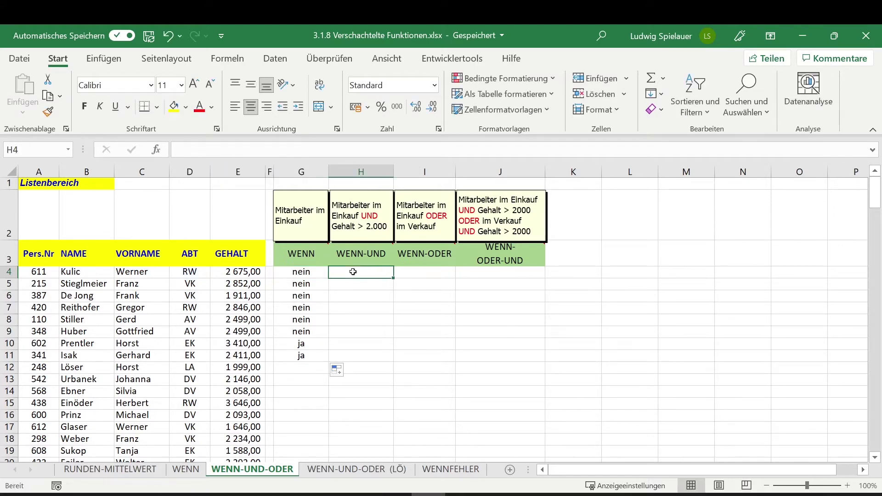
Enter =WENN(UND(D4="EK";E4>2000);"ja";"nein") in H4.
type("=W")
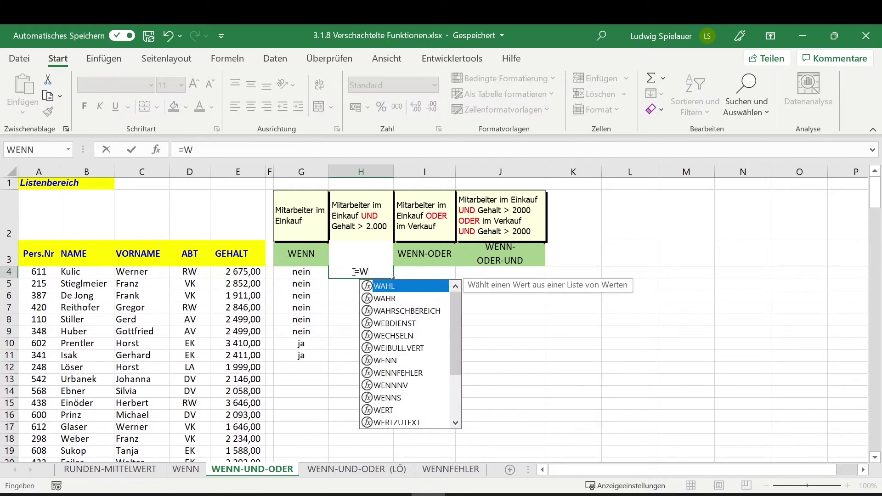
type("ENN(")
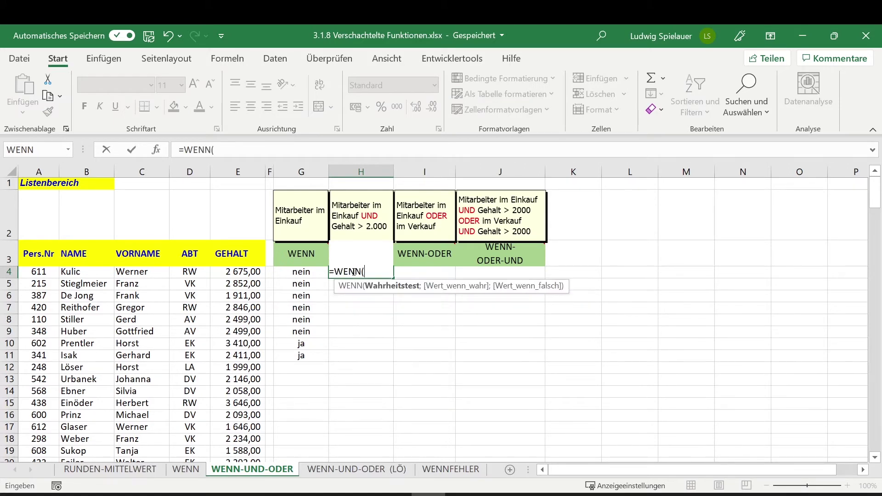
type("U")
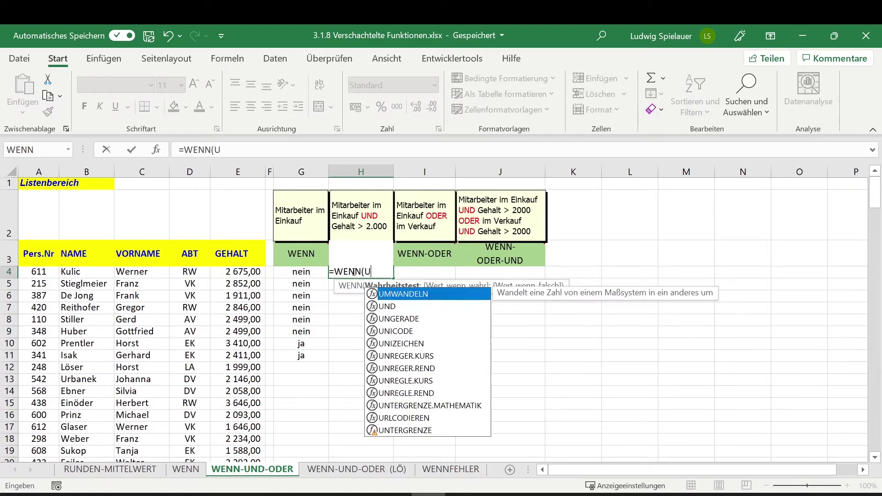
type("ND(")
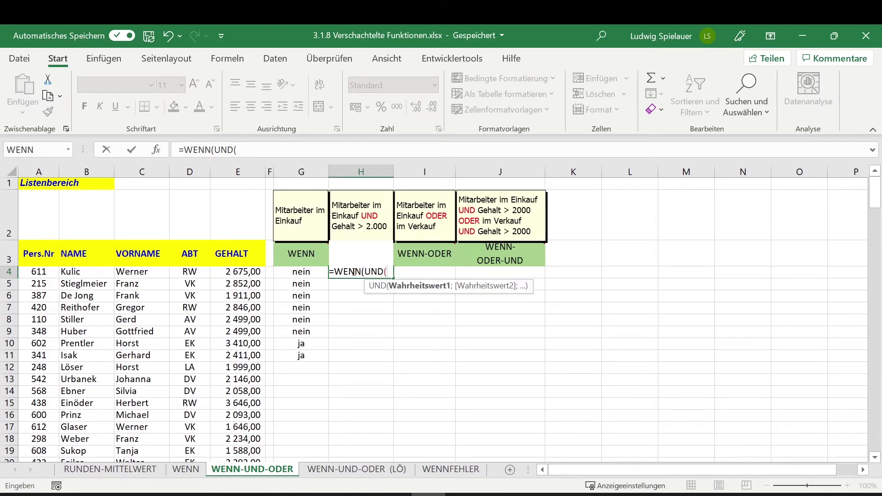
left_click(190, 271)
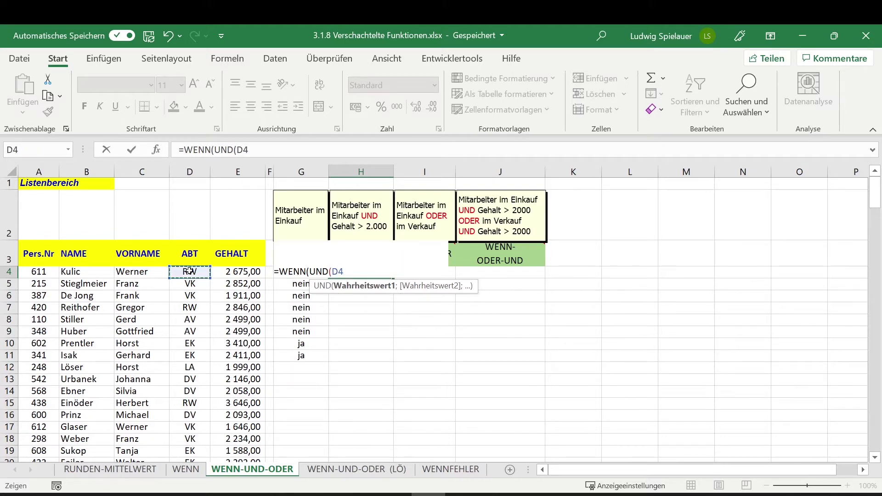
type("=")
type("\"EK\"")
type(";")
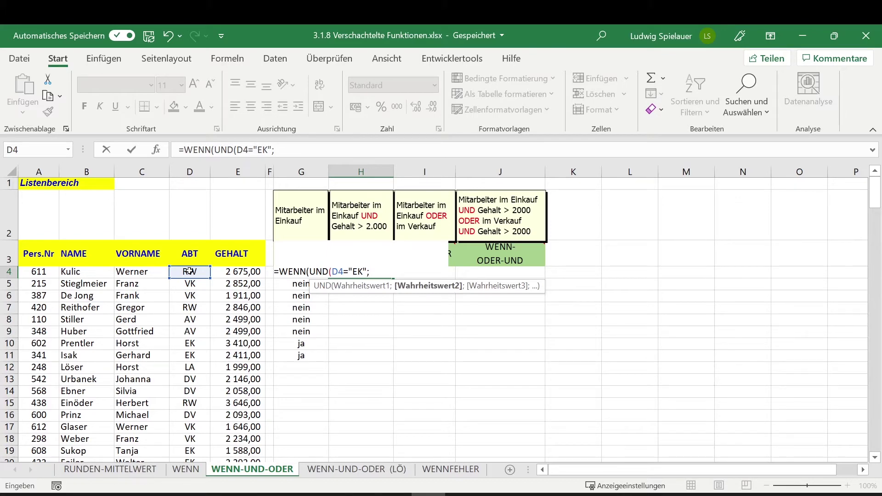
left_click(236, 273)
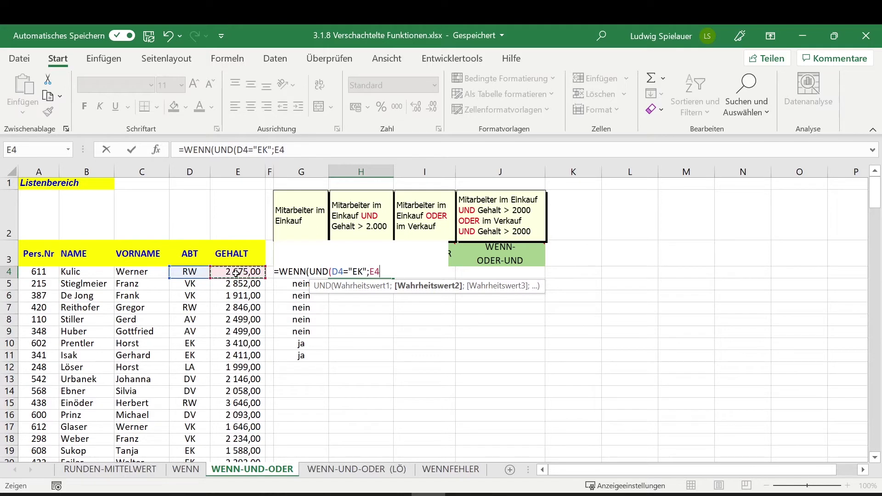
type(">")
type("20")
type("00")
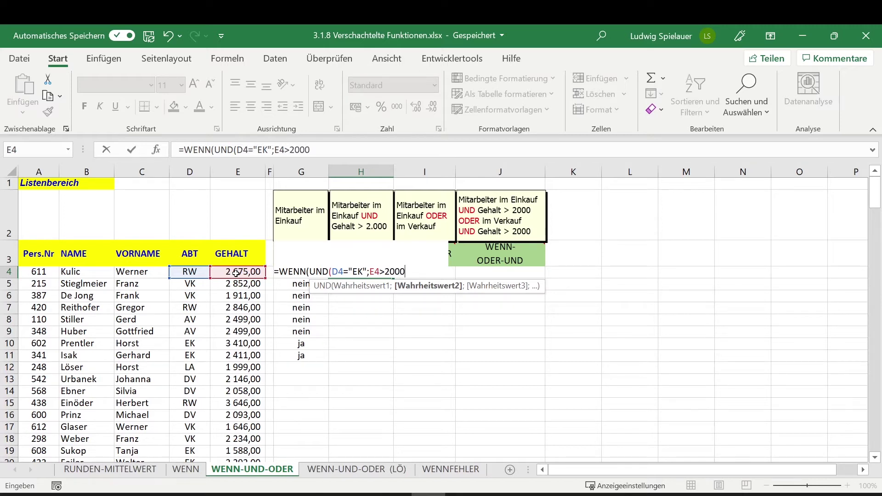
type(")")
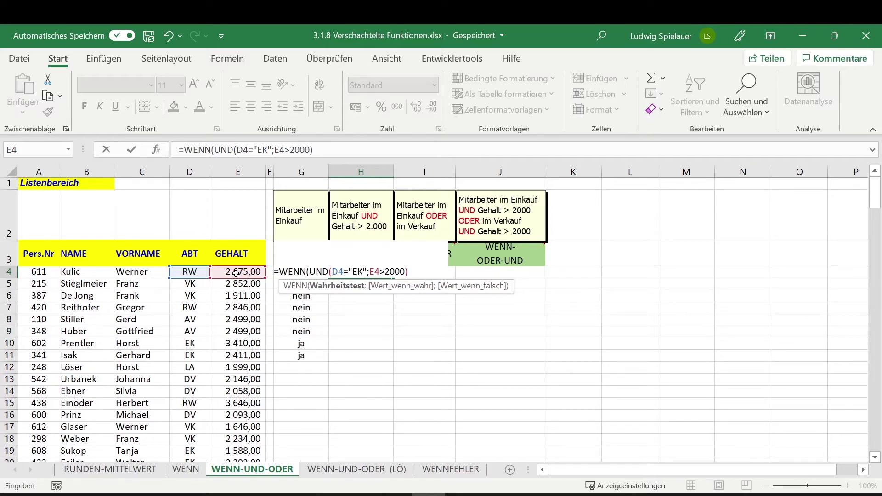
type(";")
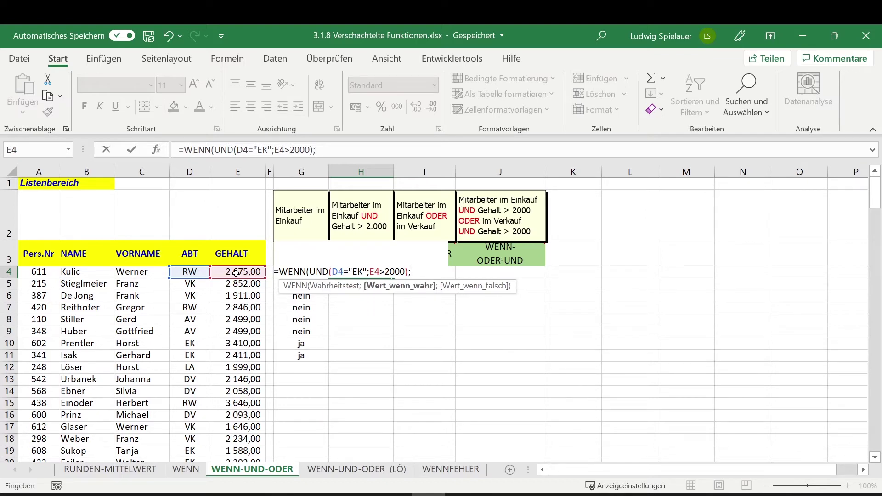
type("\"ja")
type("\";")
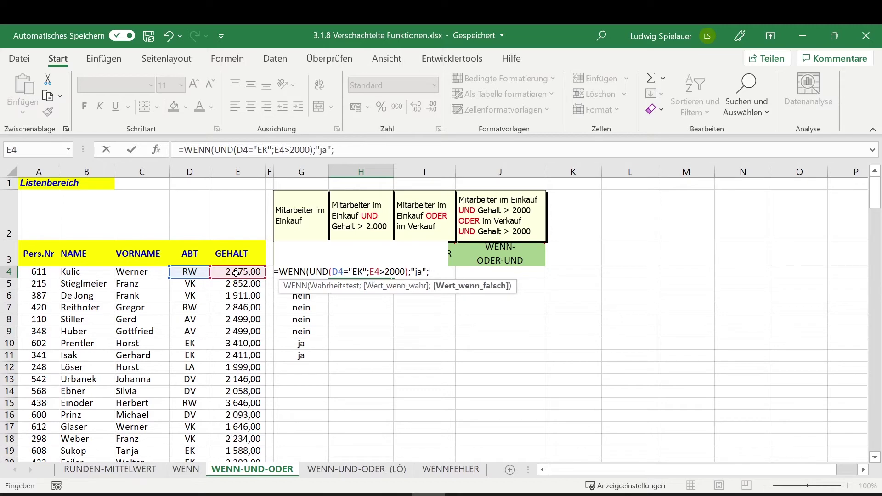
type("\"nein")
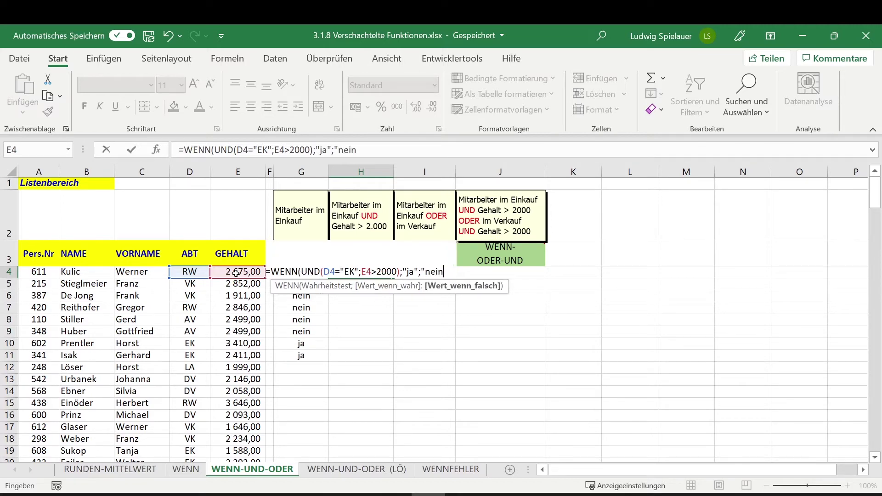
type("\"")
key("Return")
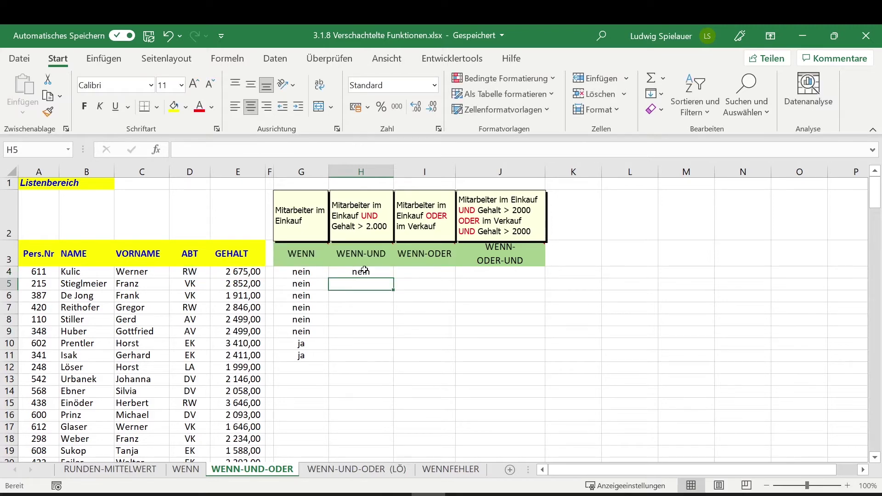
Fill H4 down to H18 and verify the EK rows 10 and 11 (salaries 3410, 2411).
left_click(364, 270)
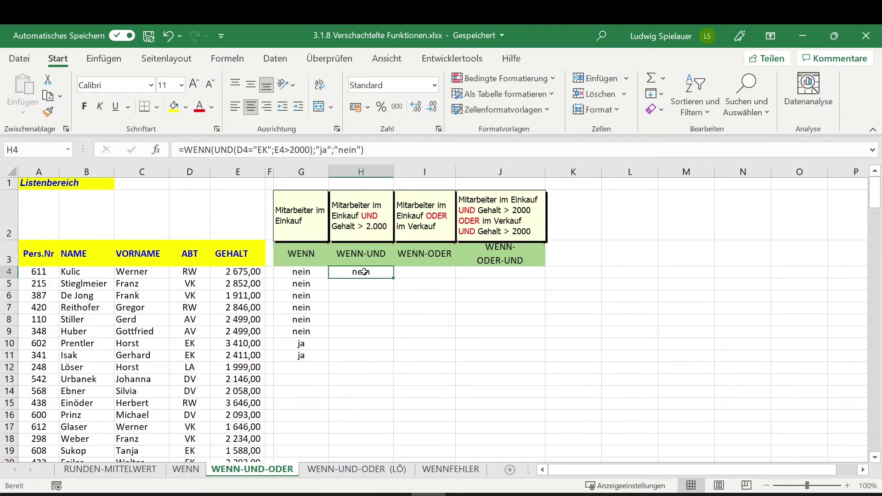
left_click(184, 273)
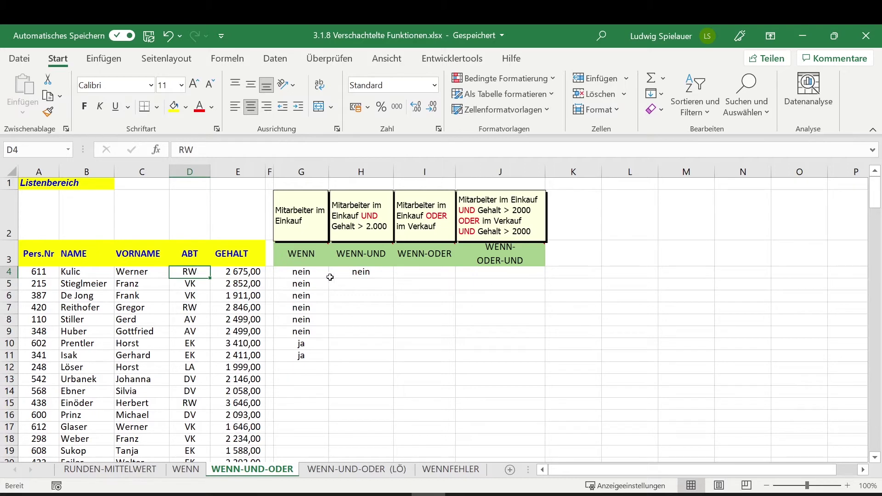
left_click(363, 274)
mouse_move(394, 278)
left_mouse_down()
mouse_move(389, 366)
mouse_move(382, 354)
left_mouse_up()
scroll(362, 274, "up", 1)
left_click(363, 274)
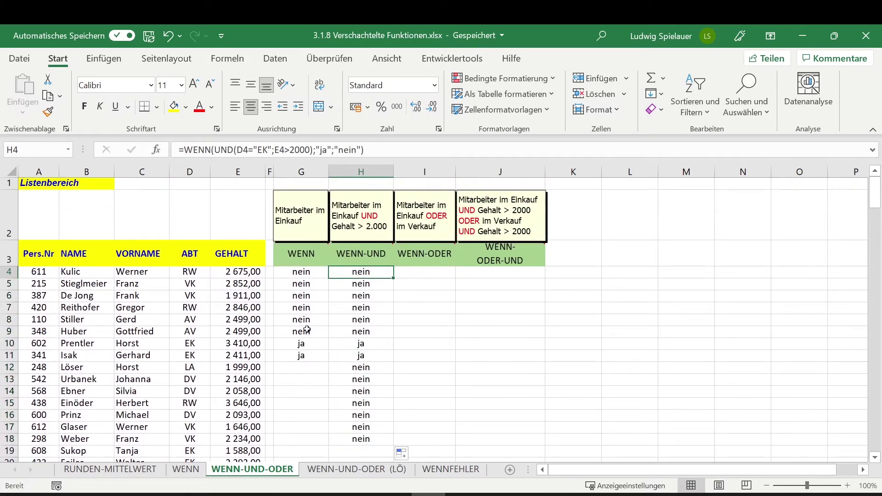
left_click(190, 344)
left_click(222, 343)
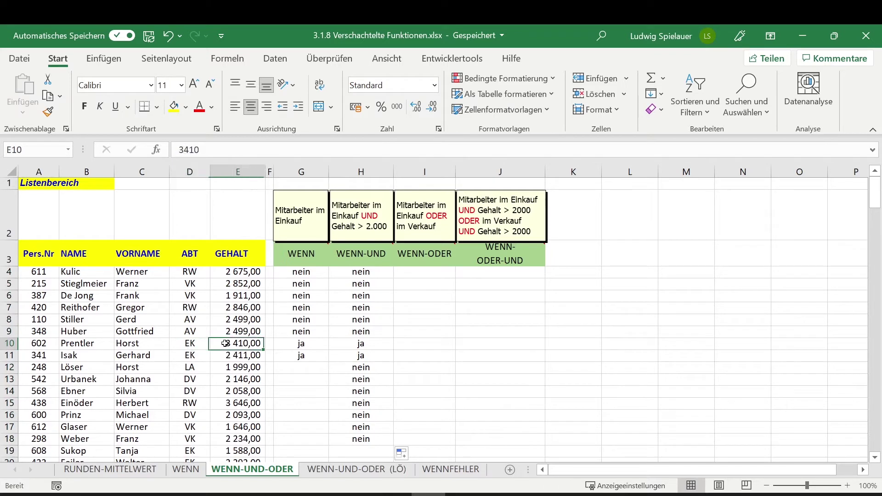
left_click(190, 344)
left_click(190, 355)
left_click(233, 342)
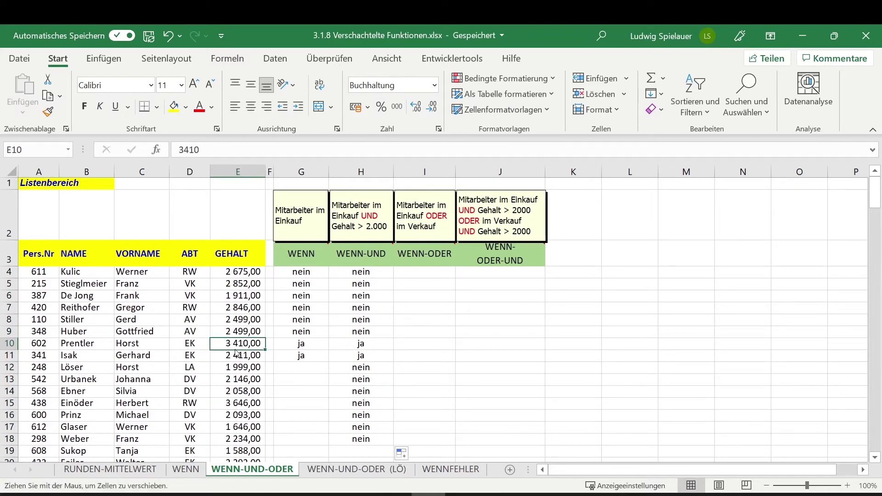
left_click(235, 354)
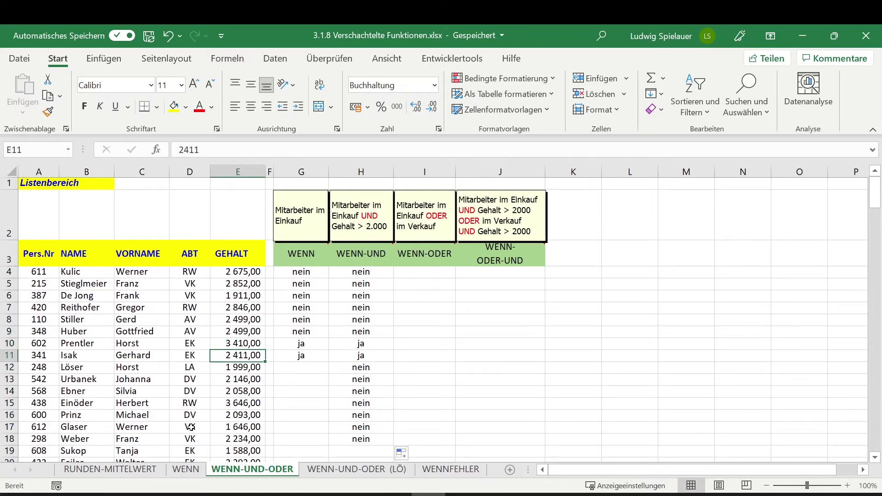
Extend the formula from H18 into H19 and check row 19's salary of 1588.
left_click(355, 450)
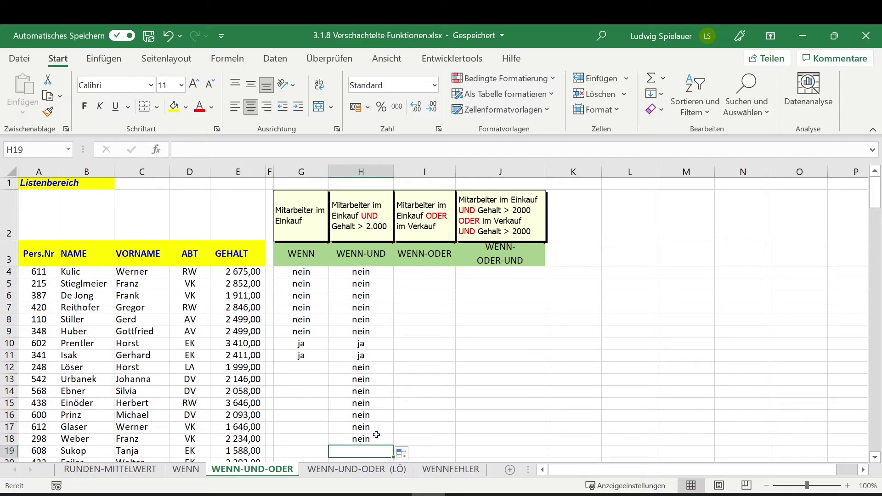
left_click(358, 440)
left_click_drag(393, 445, 391, 453)
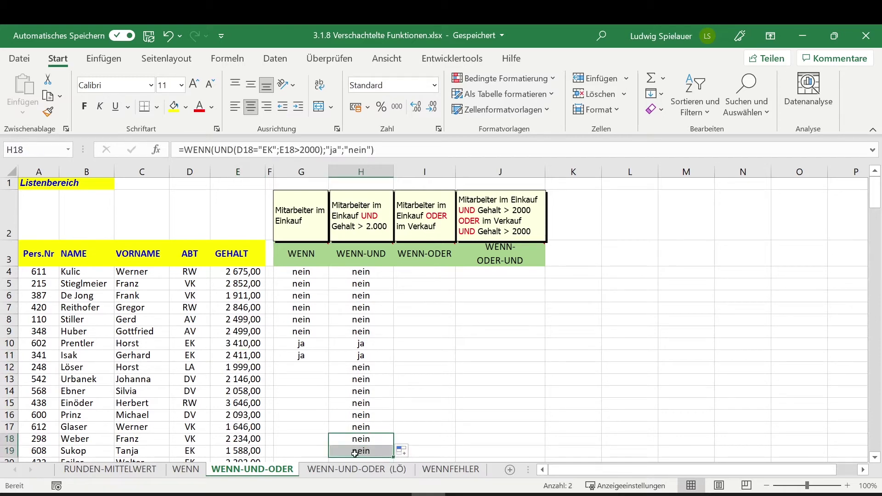
left_click(193, 450)
left_click(247, 452)
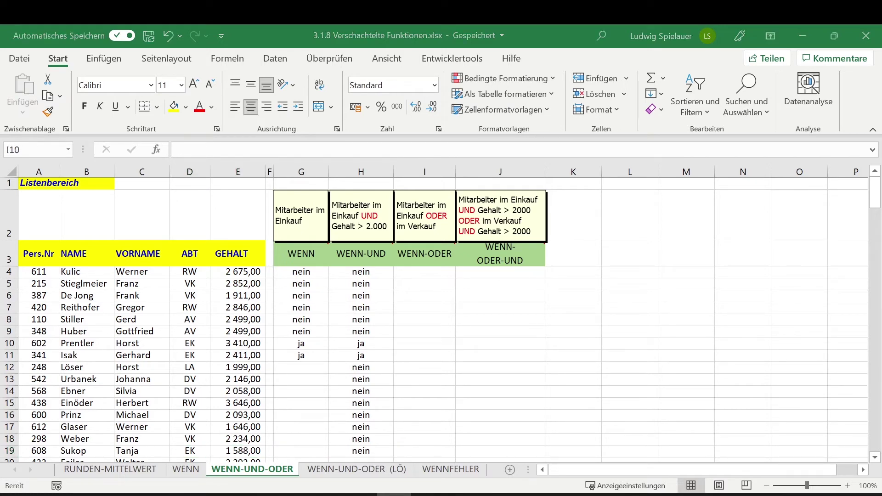
Begin typing =WENN(ODER(D4="EK";D4="VK") in I4 to test for EK or VK.
left_click(408, 330)
left_click(408, 244)
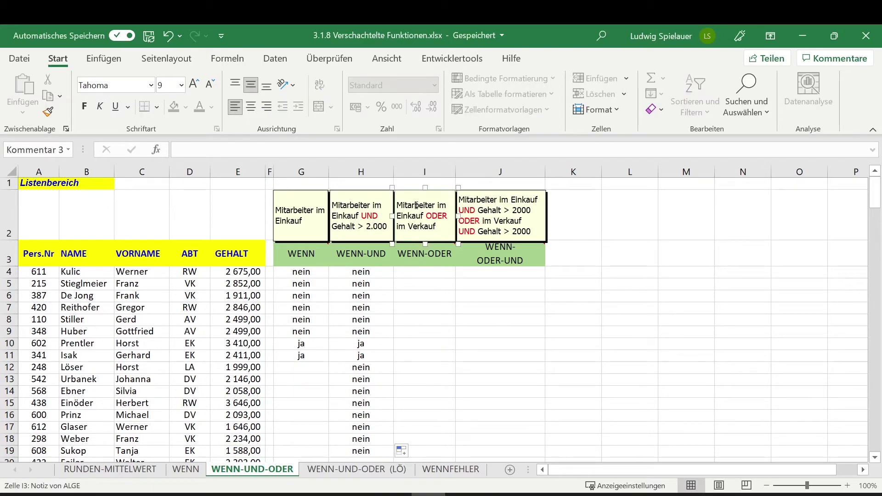
left_click(409, 273)
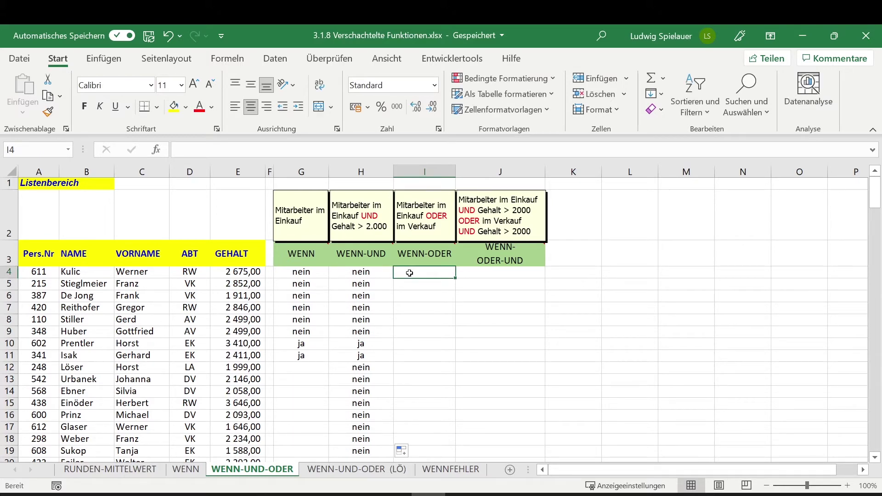
type("=")
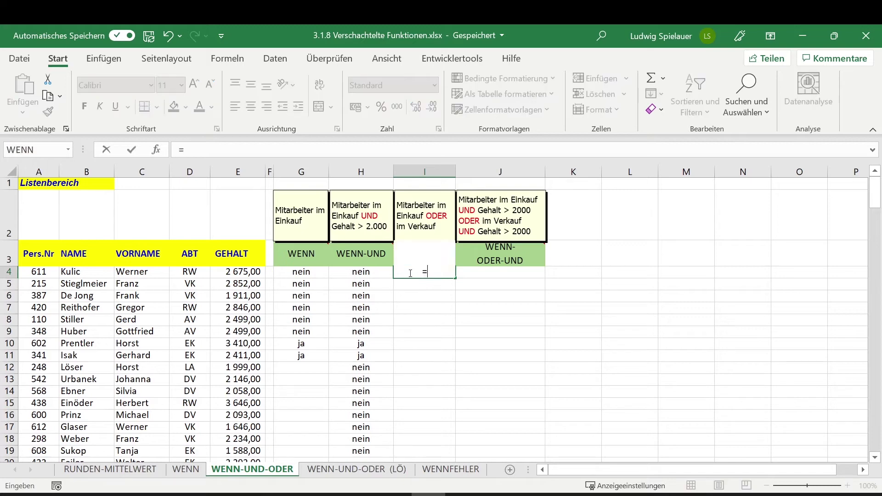
type("WENN")
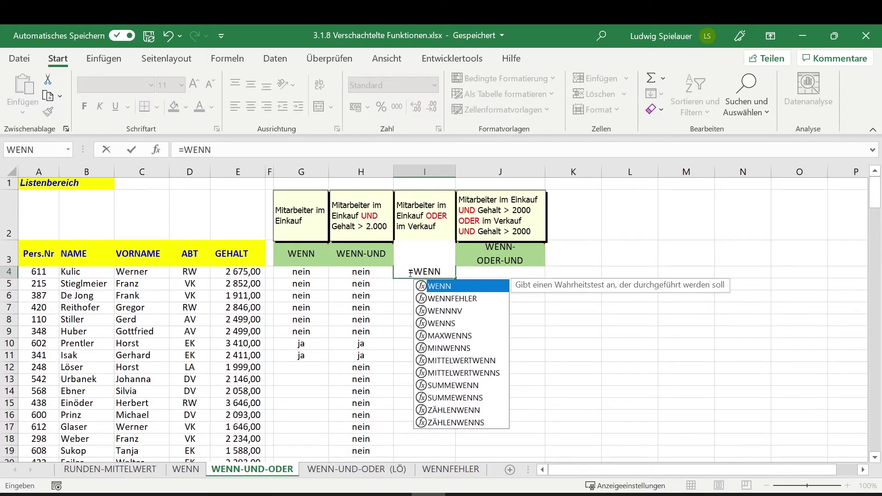
type("(")
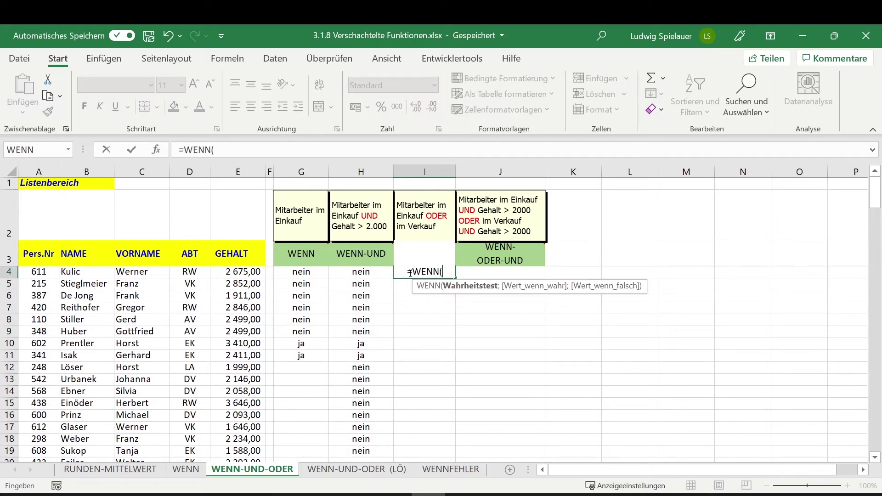
type("OD")
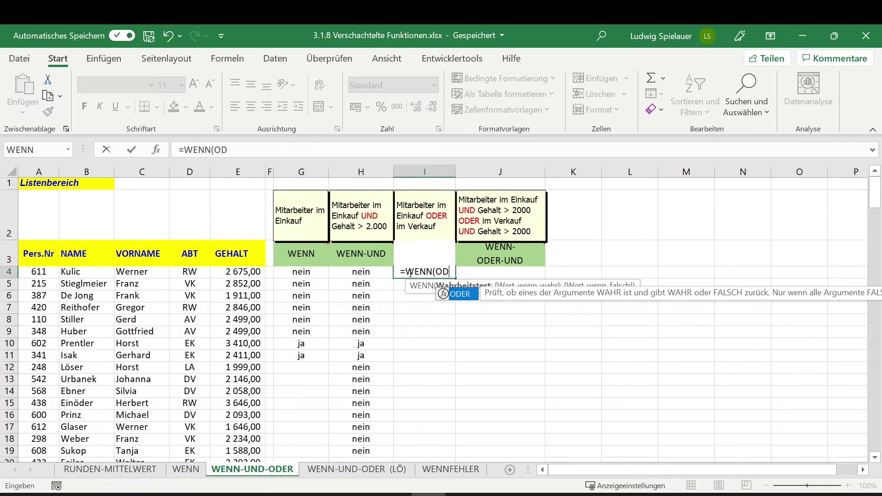
type("ER")
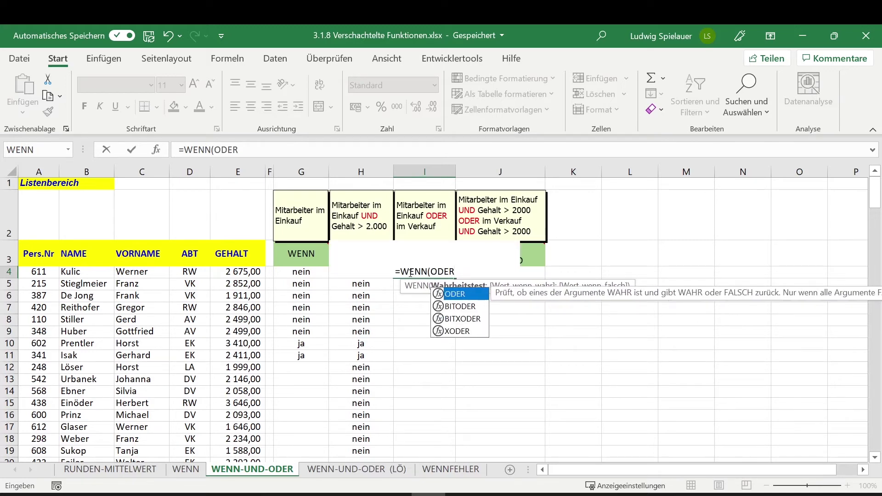
type("(")
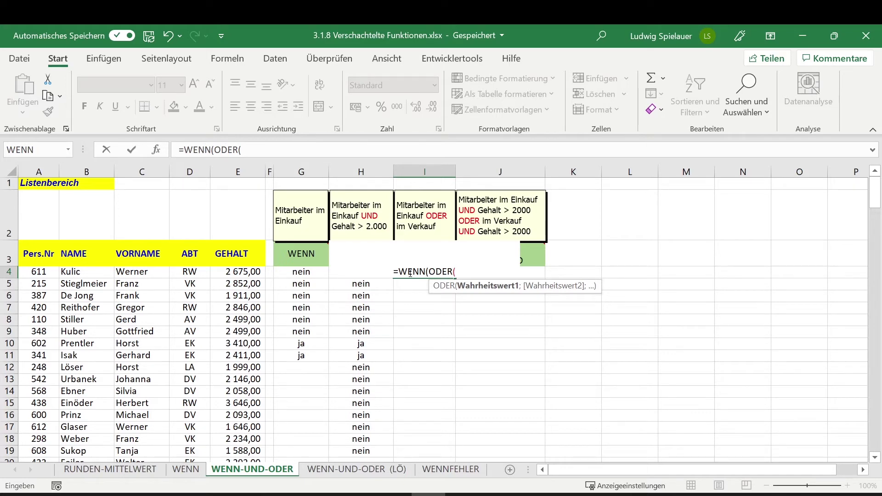
left_click(180, 274)
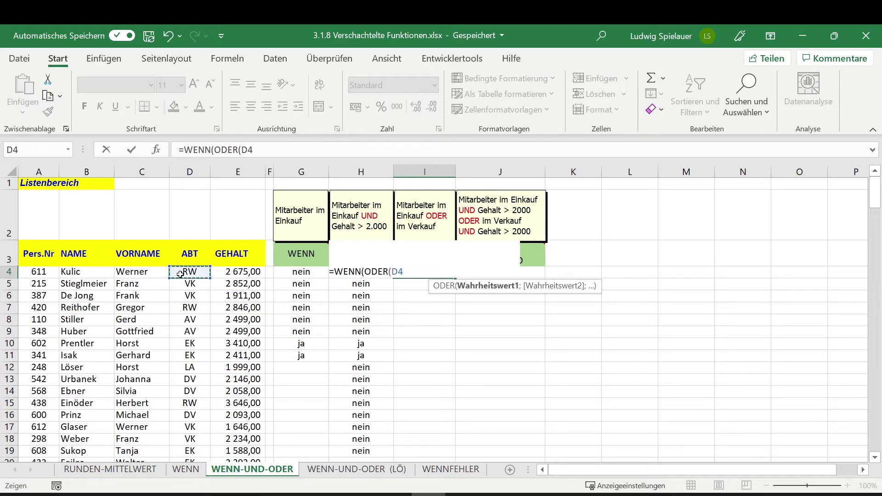
type("=")
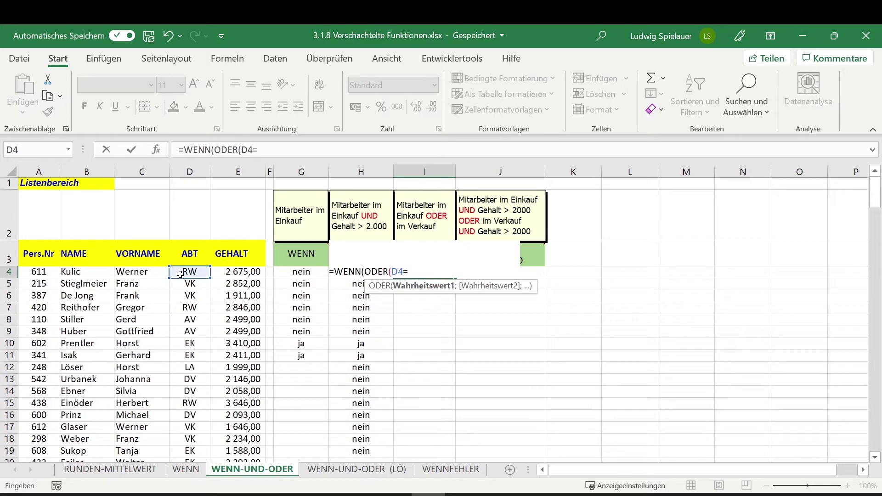
type("\"EK")
type("\";")
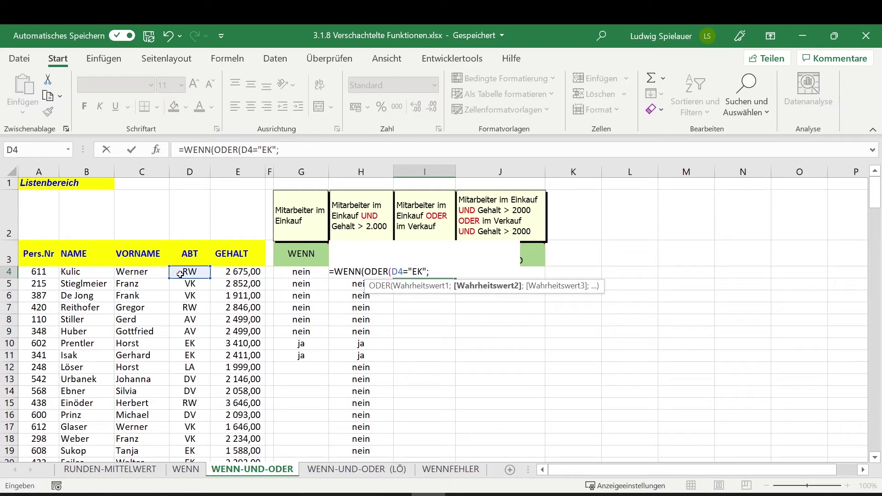
type("D4")
type("=")
type("\"VK\"")
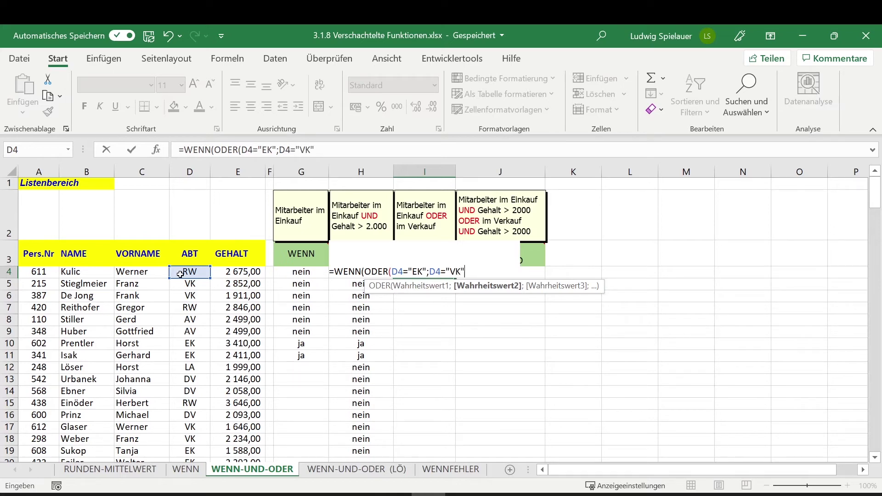
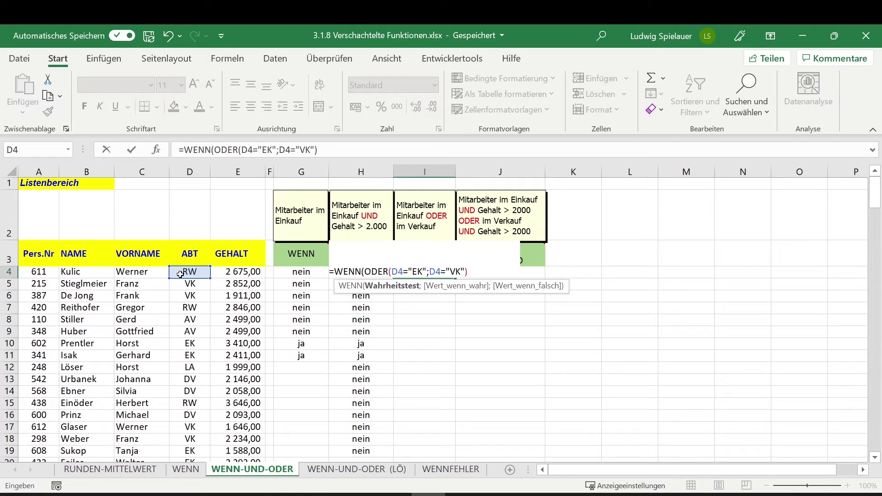
Complete the I4 formula with ;"ja";"nein") so EK or VK employees return ja, otherwise nein.
type(";")
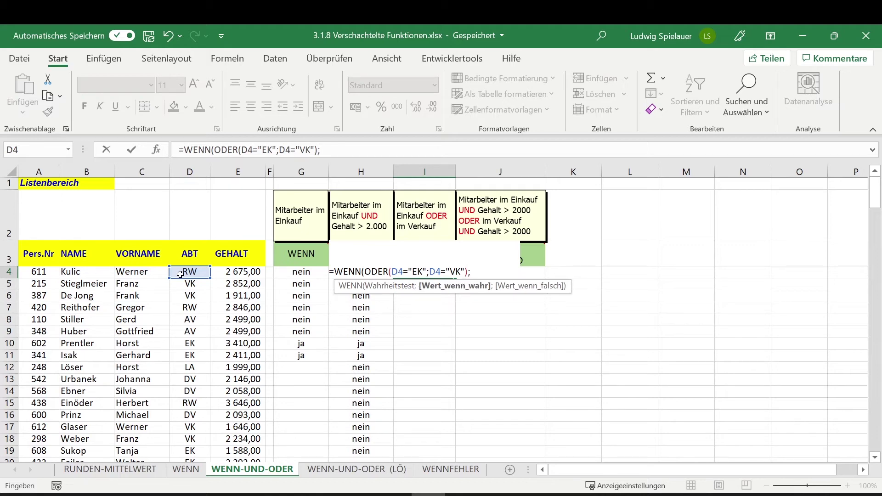
type("\"")
type("ja\"")
type(";")
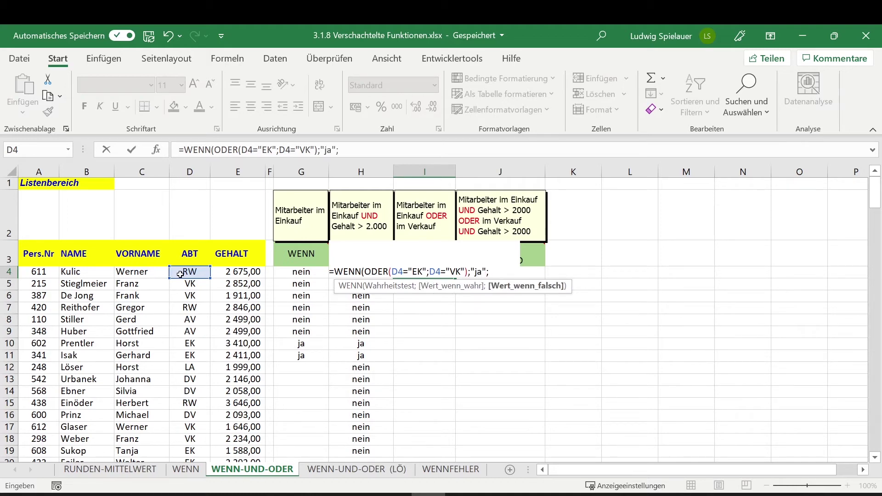
type("\"nein\"")
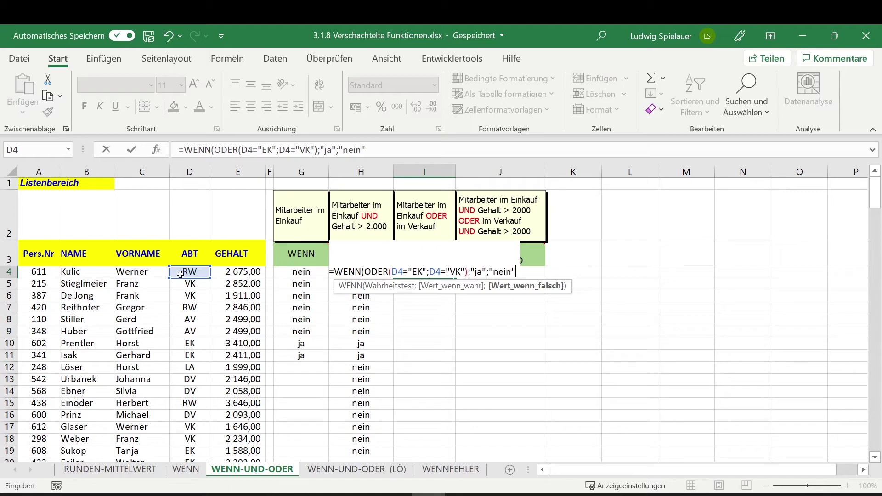
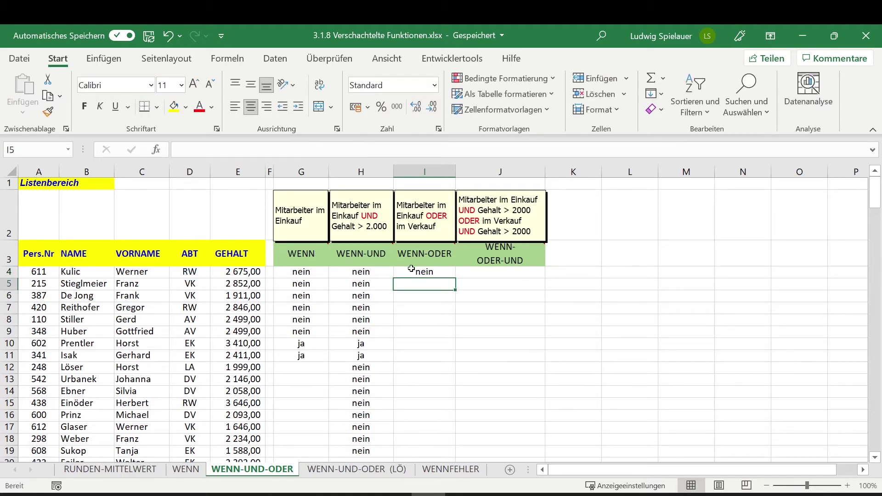
Copy the WENN-ODER formula from I4 down through I19.
left_click(408, 272)
left_click(190, 271)
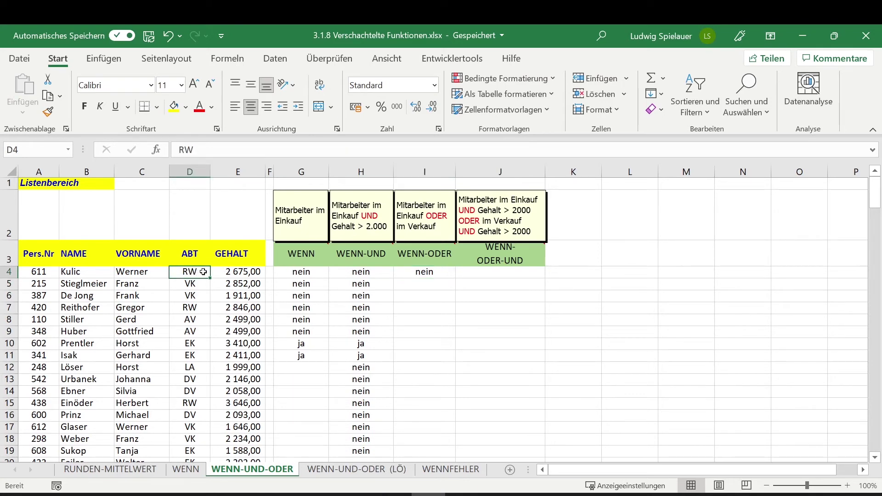
left_click(438, 275)
left_click_drag(455, 279, 454, 455)
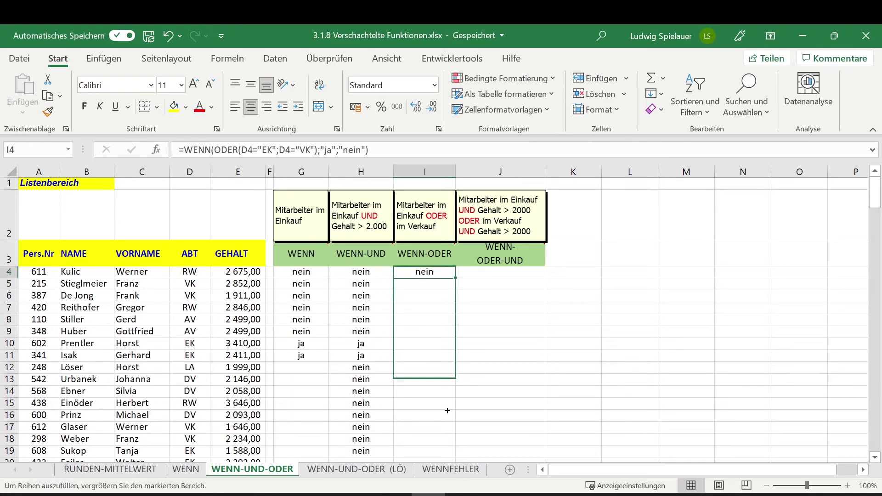
Check the ja results for the VK employees in rows 5–6 and EK employees in rows 10–11.
left_click(425, 284)
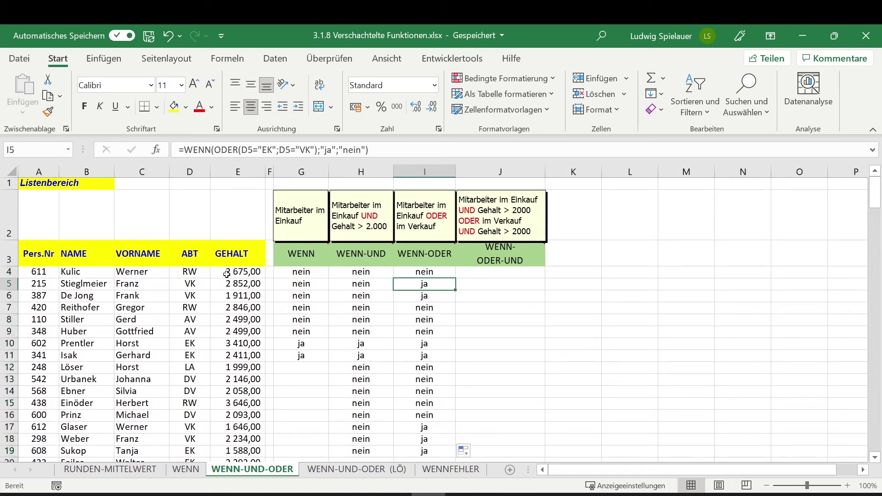
left_click_drag(200, 282, 398, 301)
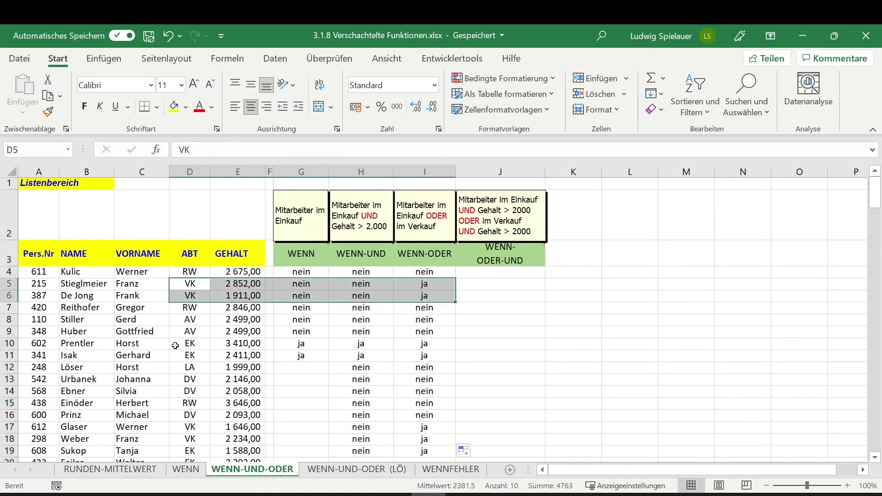
left_click_drag(189, 343, 411, 358)
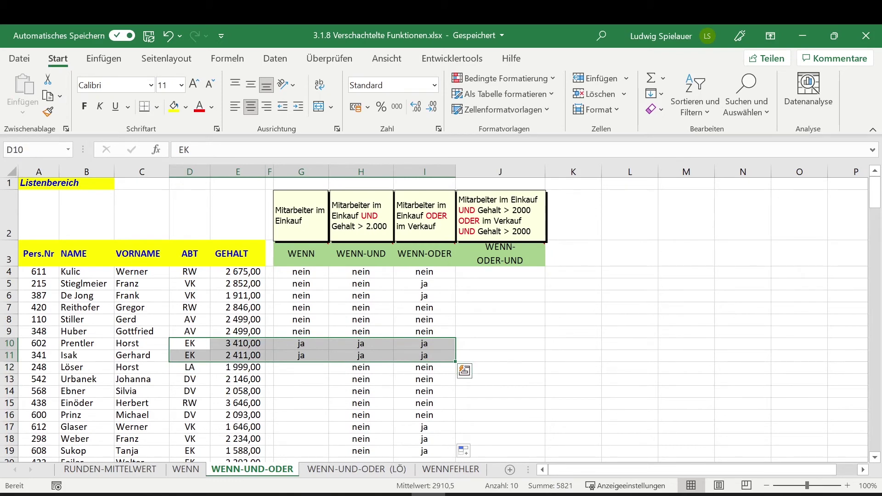
left_click(473, 337)
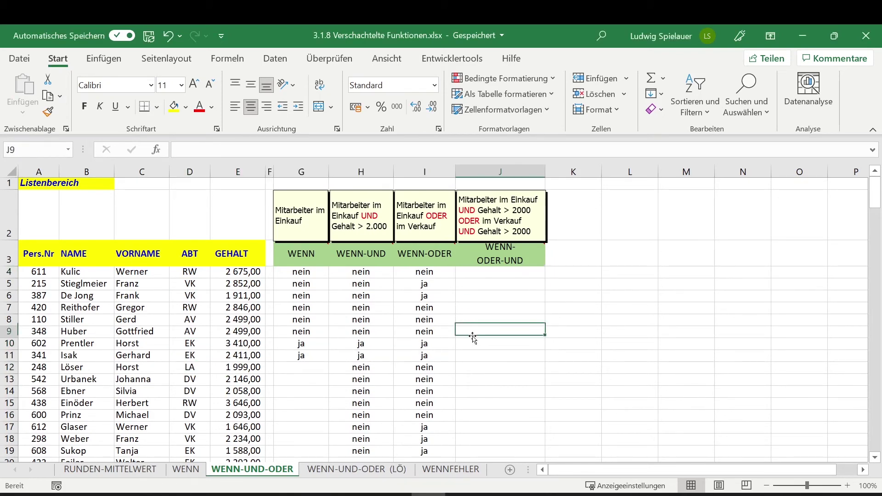
left_click(496, 260)
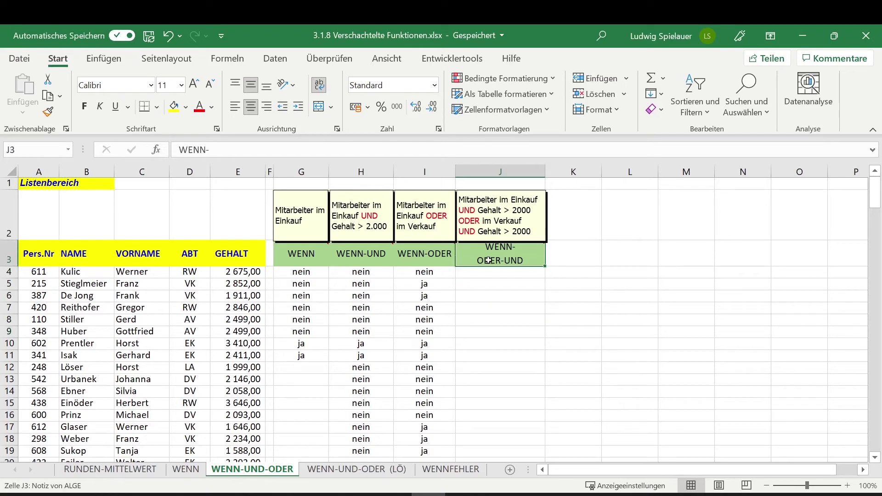
left_click(494, 222)
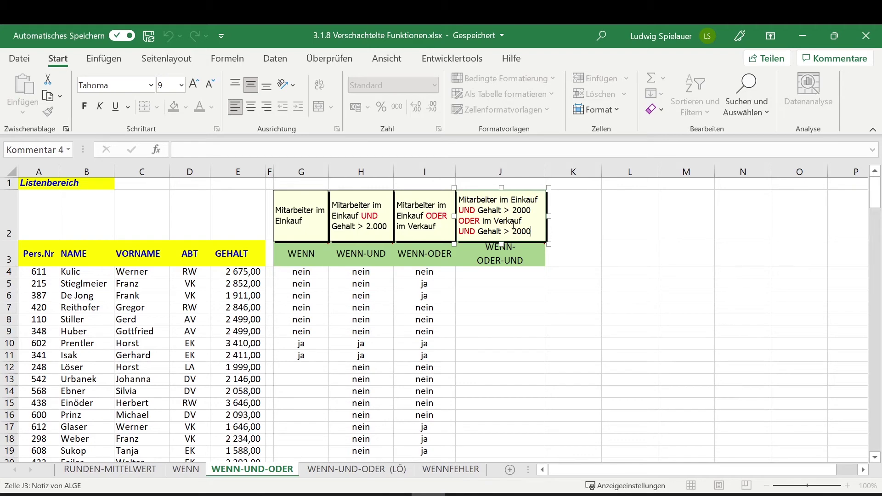
left_click(531, 273)
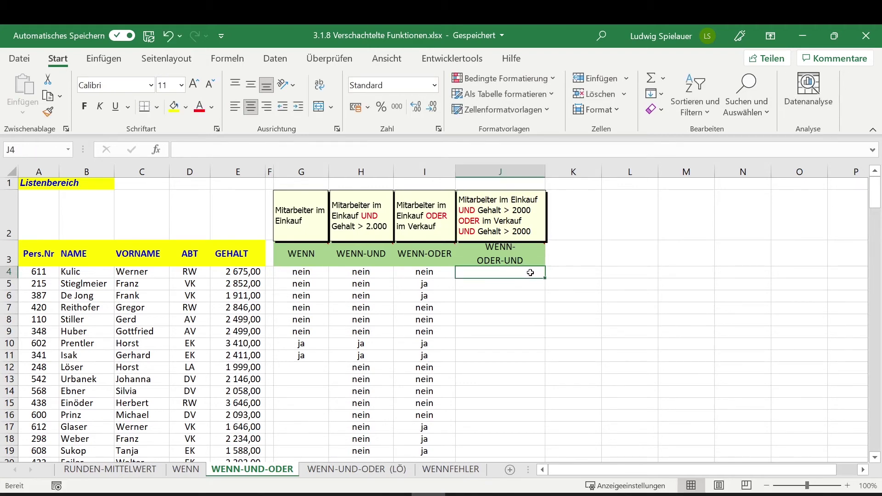
Enter =WENN(ODER(UND(D4="EK";E4>2000); in J4 as the formula's opening condition.
type("=")
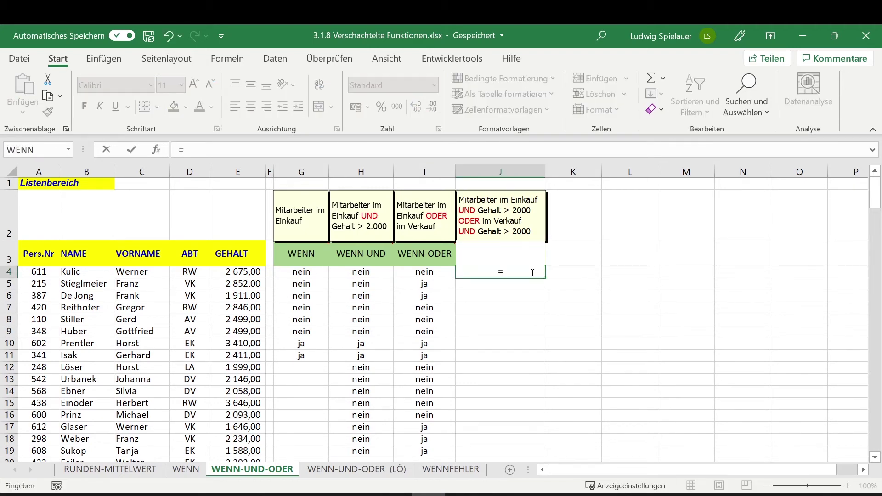
type("WENN")
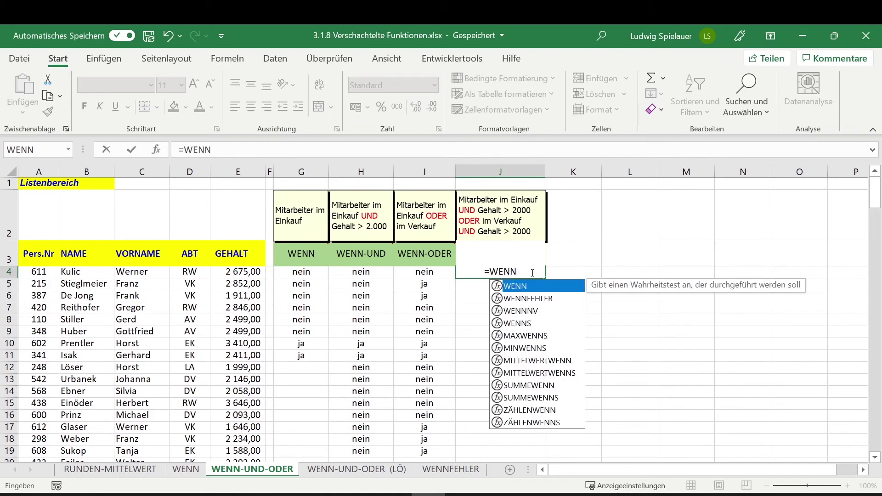
type("(")
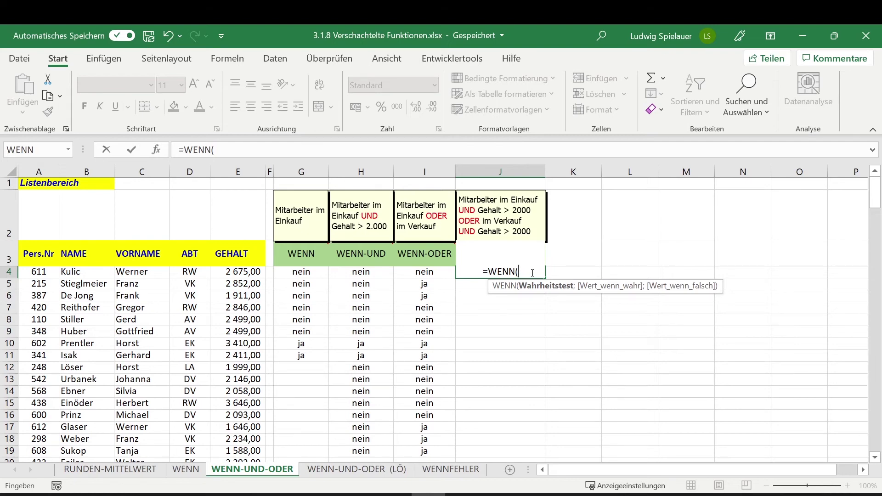
type("OD")
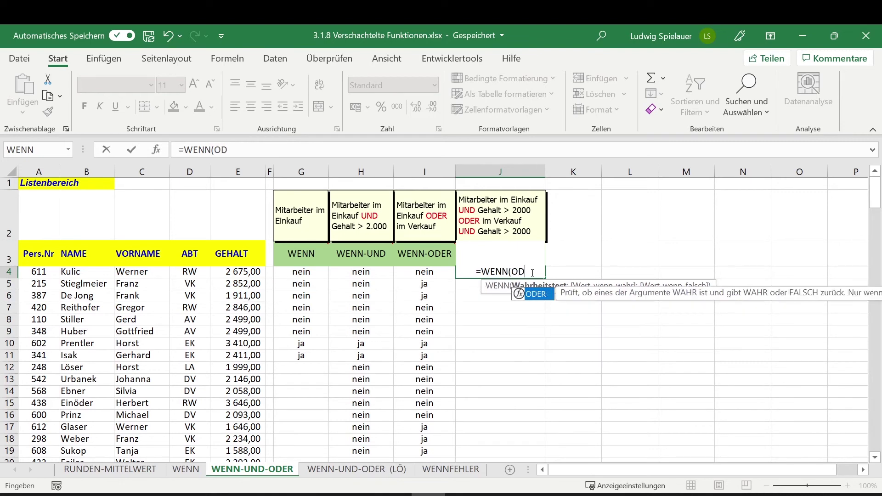
type("ER(")
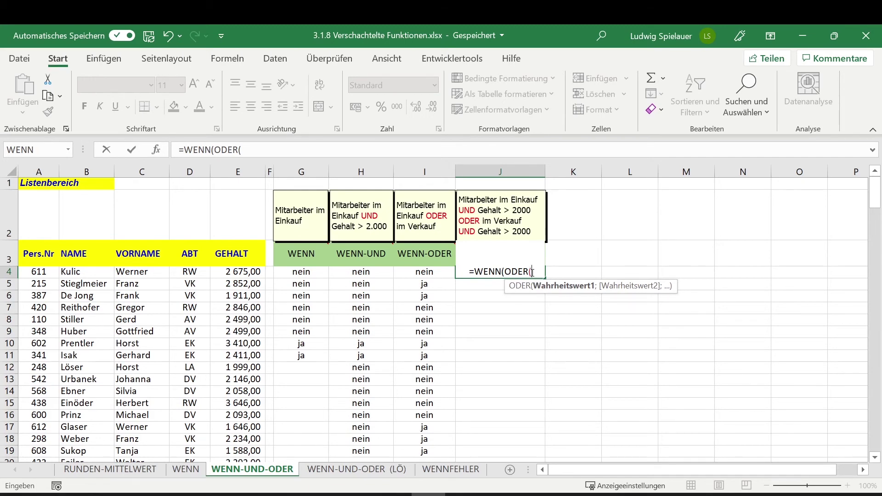
type("UND")
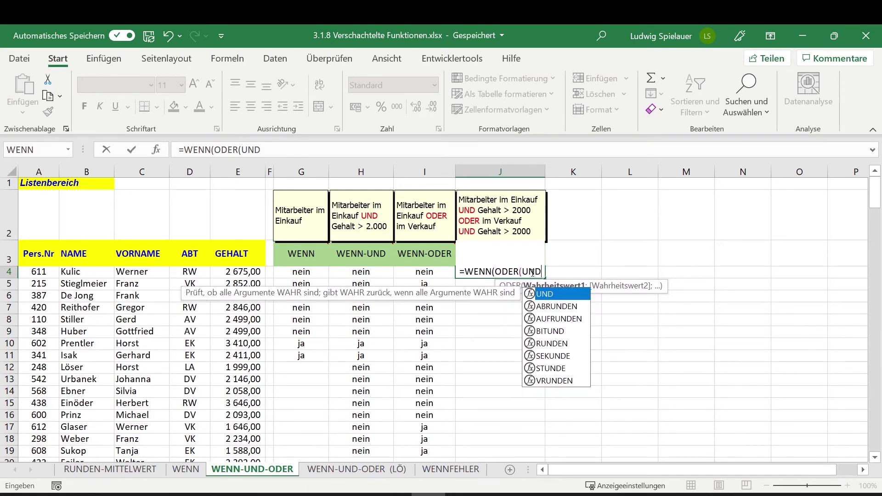
type("(")
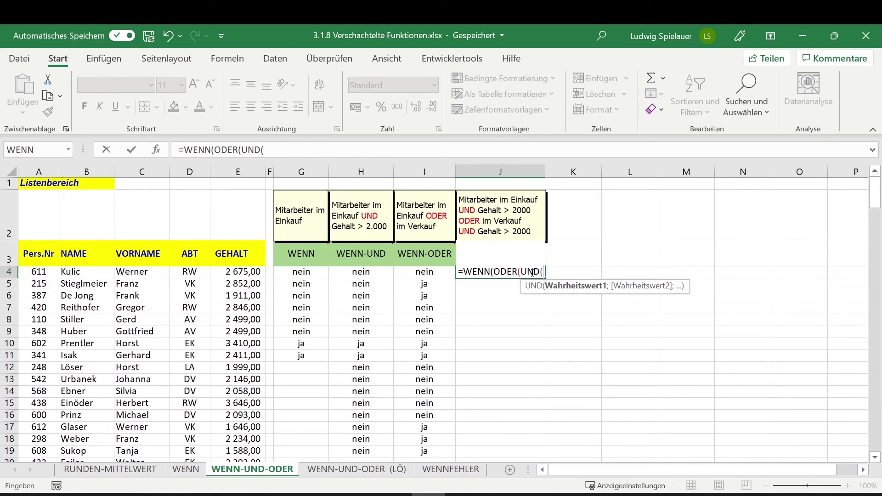
type("D4")
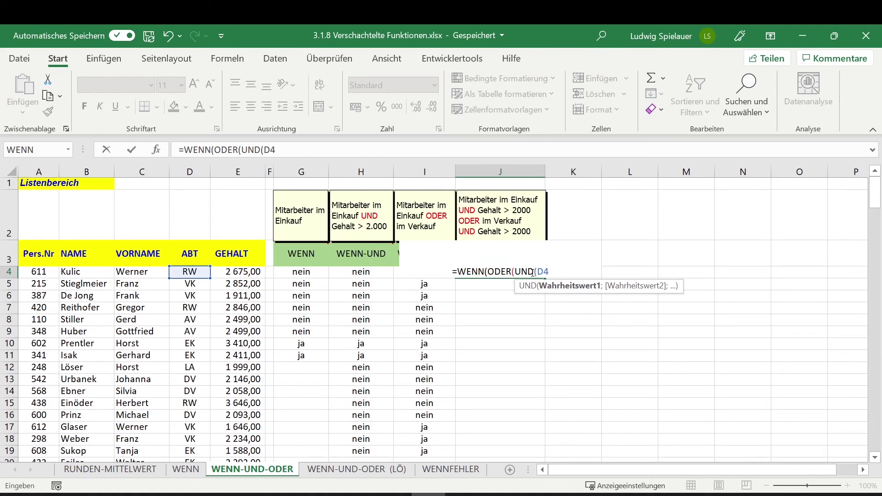
type("=")
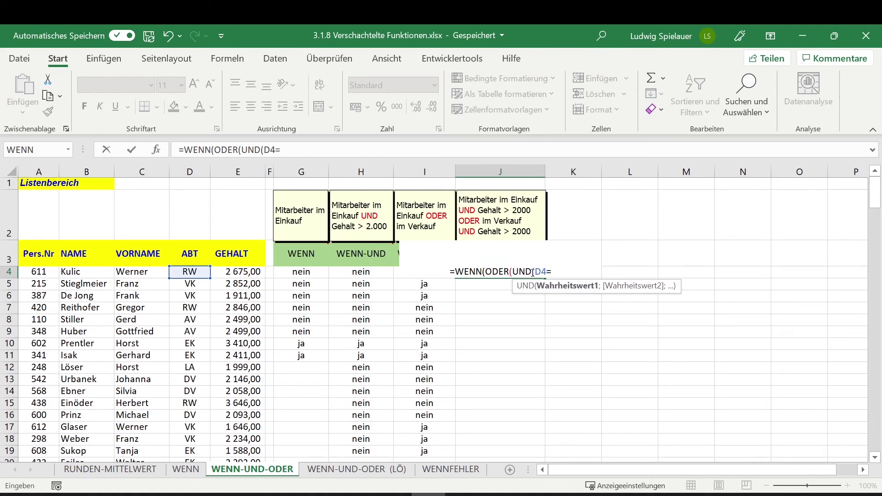
type("\"EK")
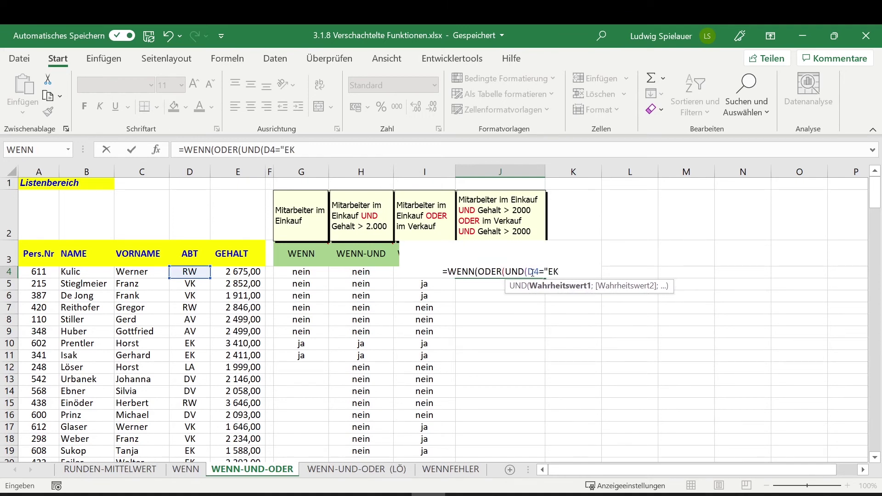
type("\";")
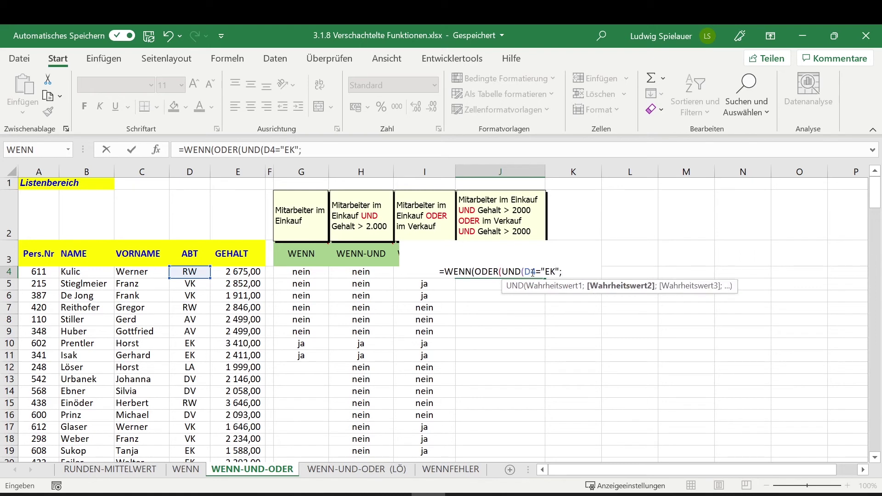
type("E")
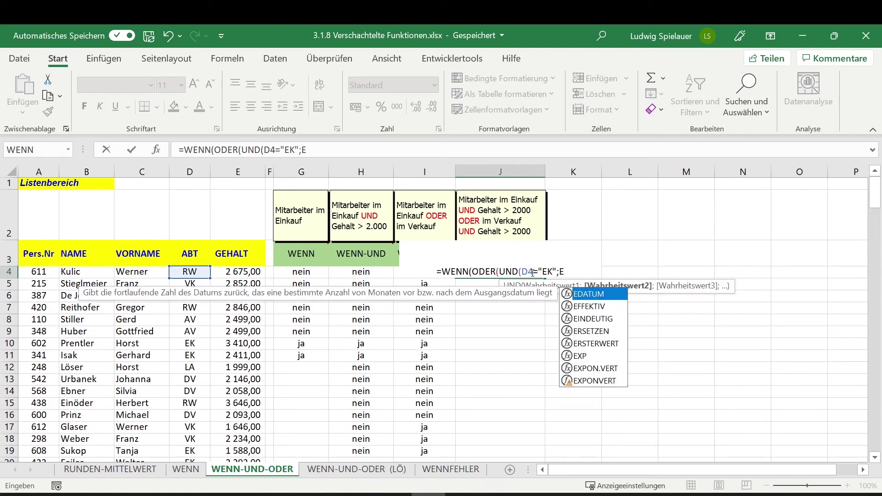
type("4")
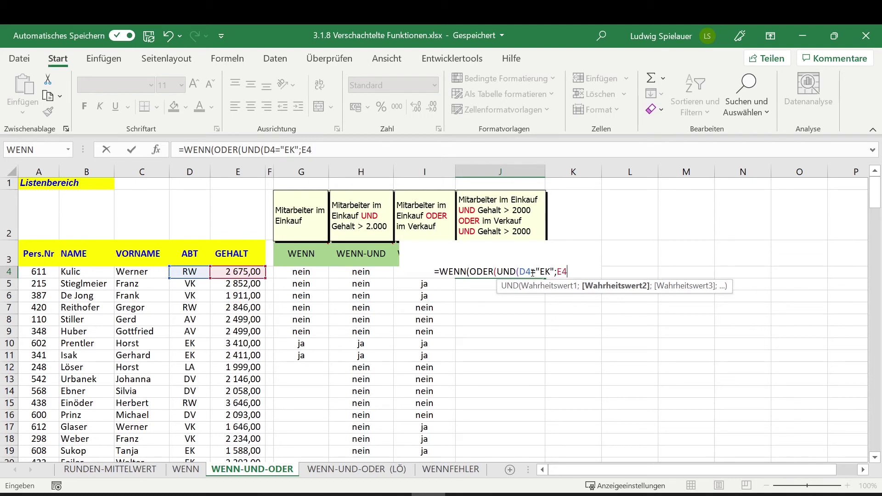
type(">200")
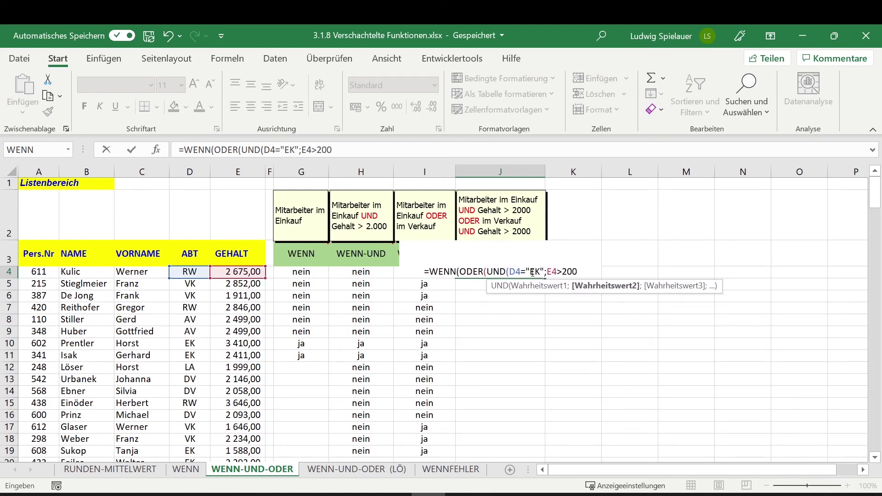
type("0)")
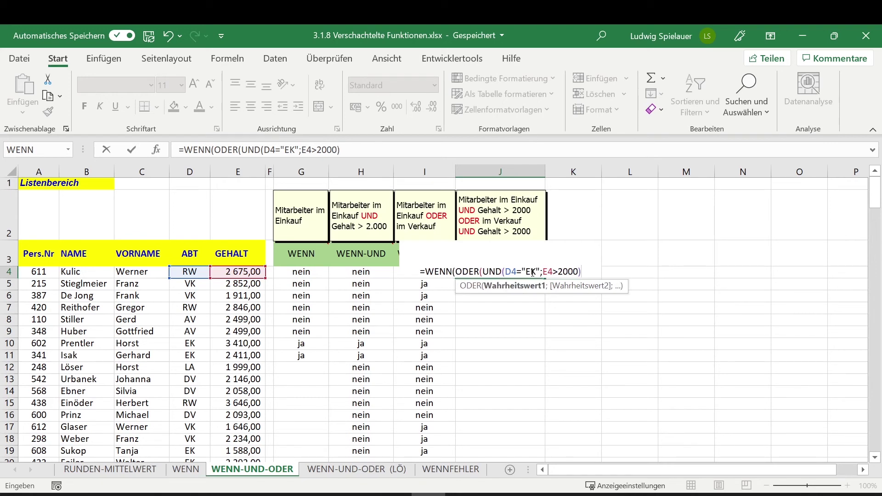
type(";")
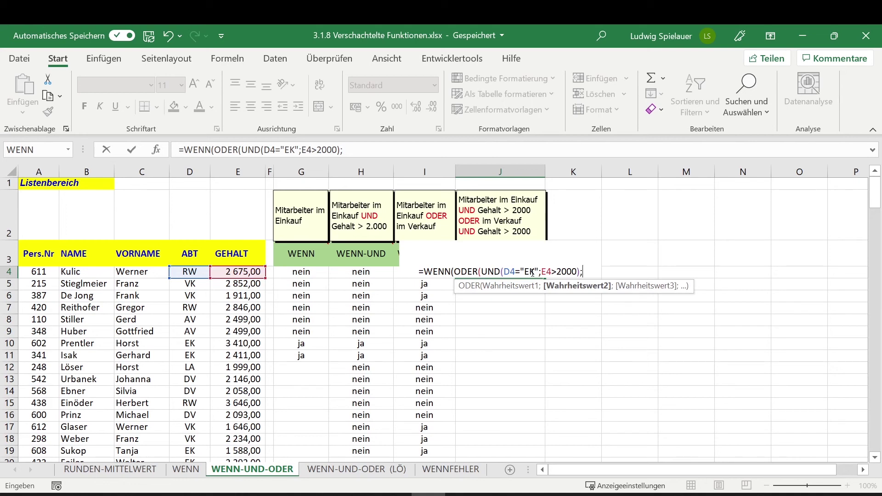
Finish J4 with UND(D4="VK";E4>2000));"ja";"nein") and commit the formula.
type("UND")
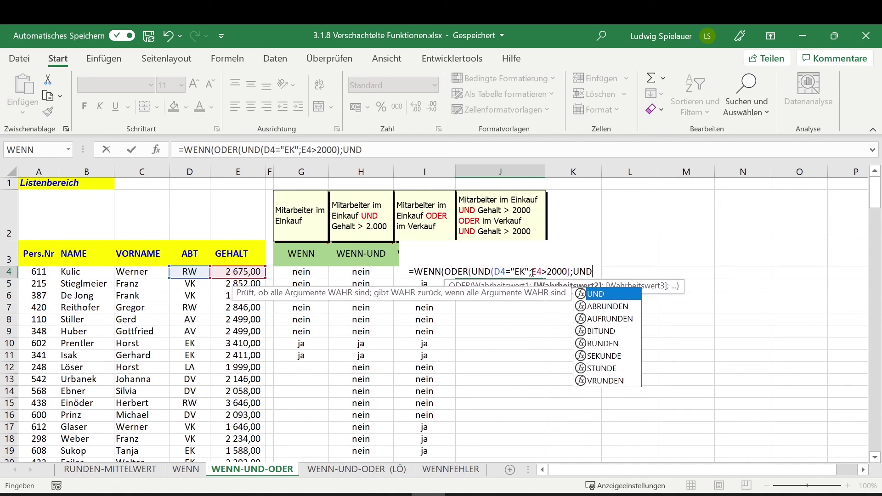
type("(")
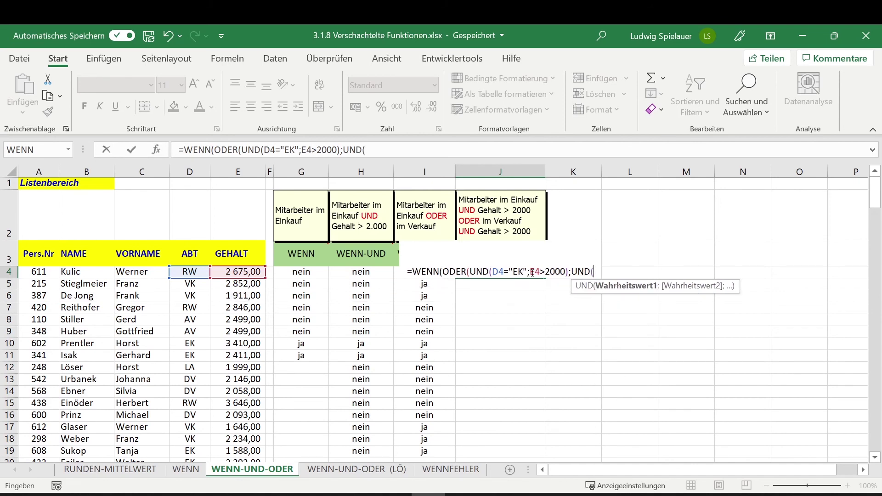
type("D4=")
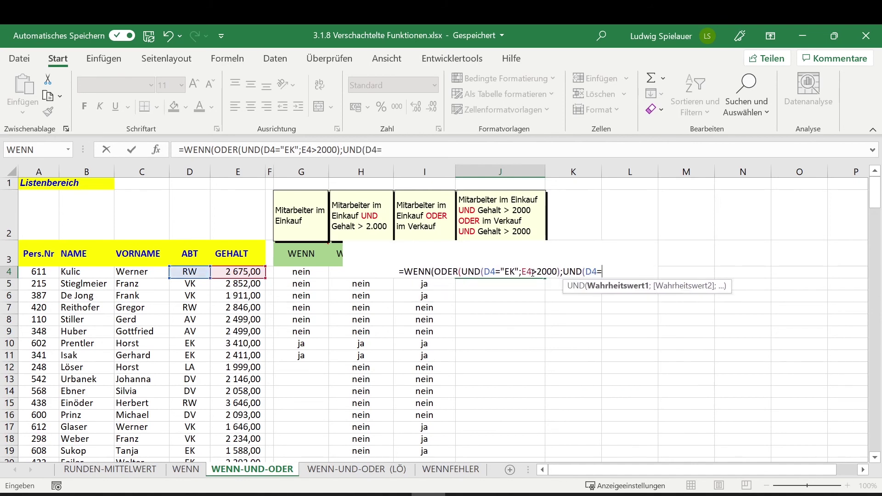
type("\"V")
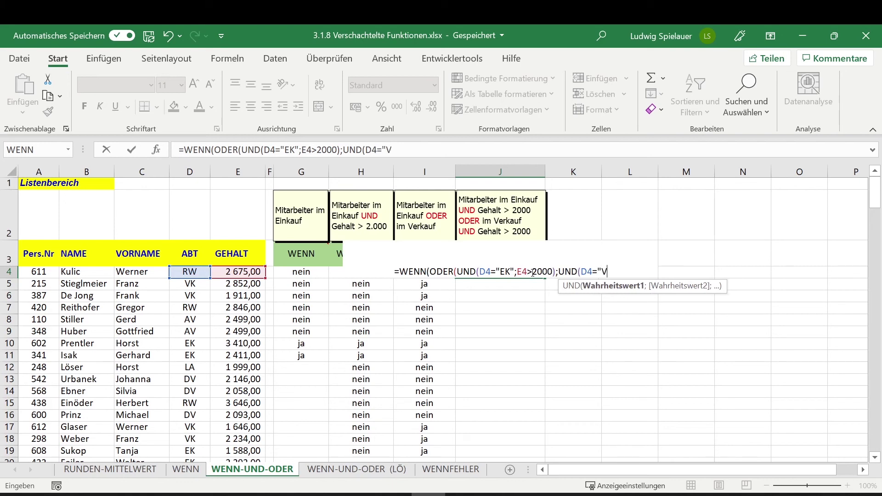
type("K\";")
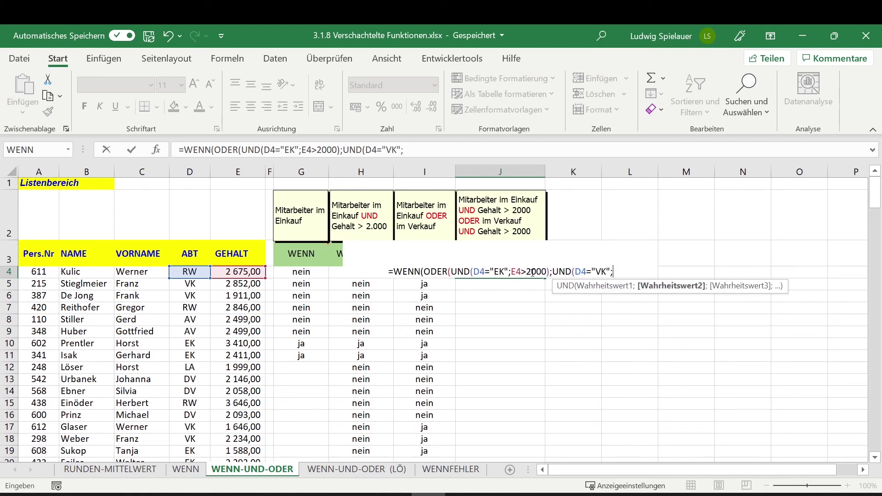
type("E")
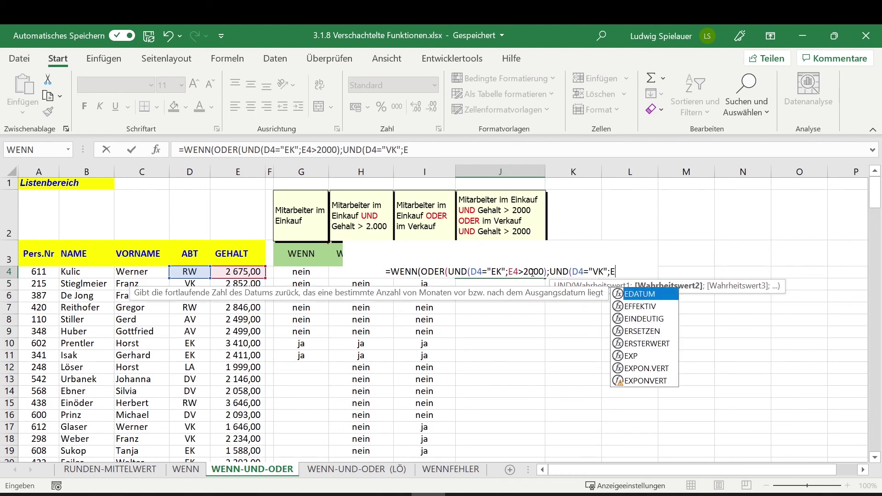
type("4")
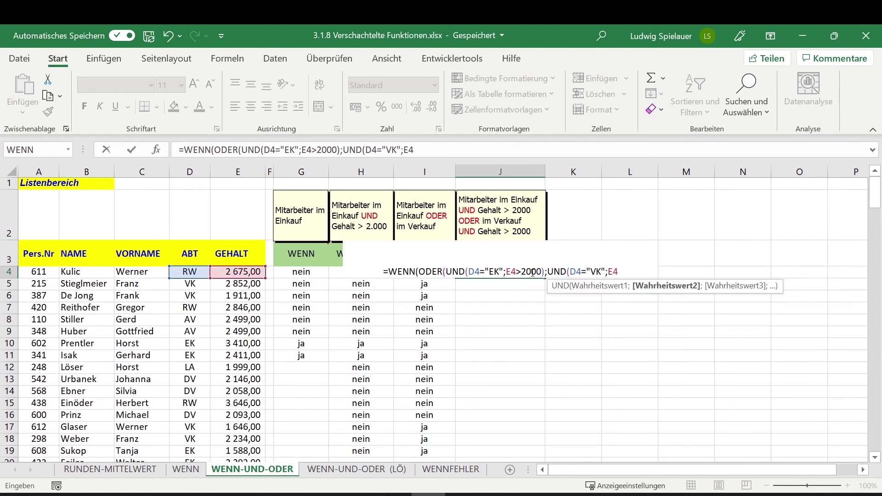
type(">20")
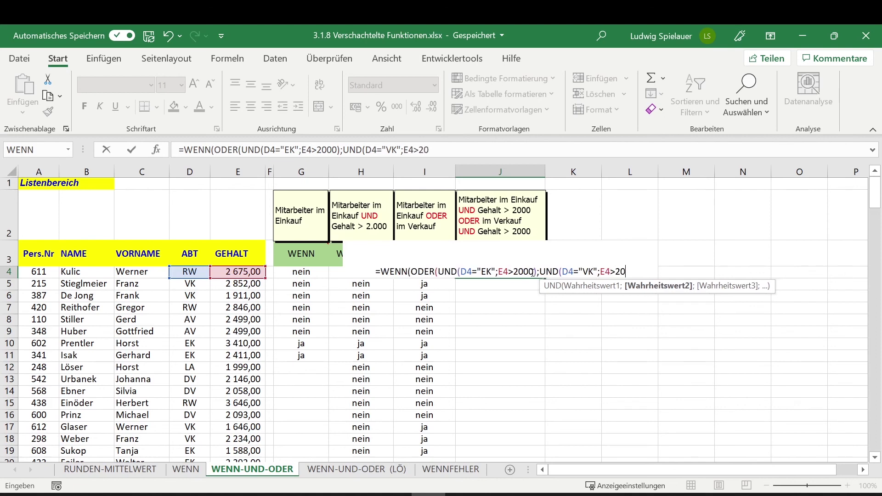
type("00")
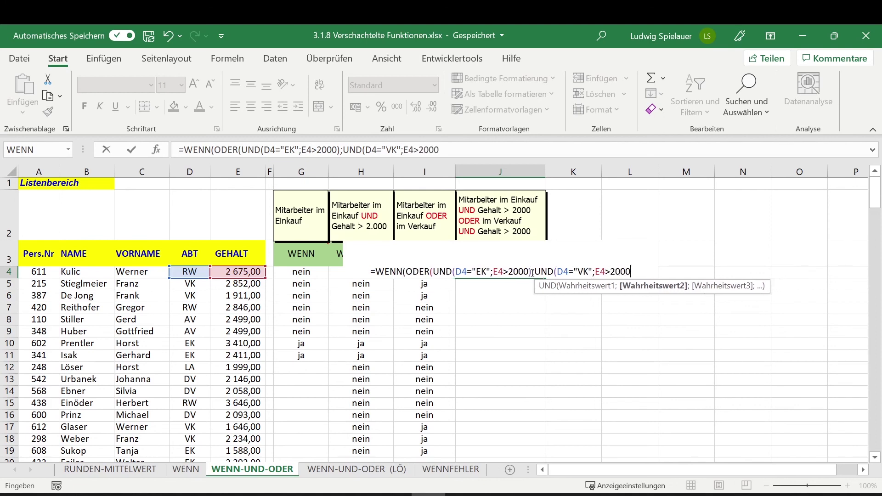
type(")")
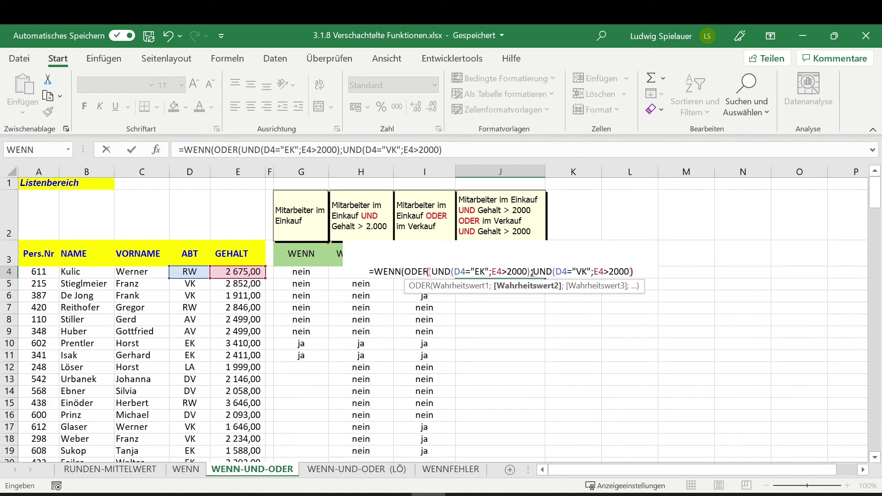
type(")")
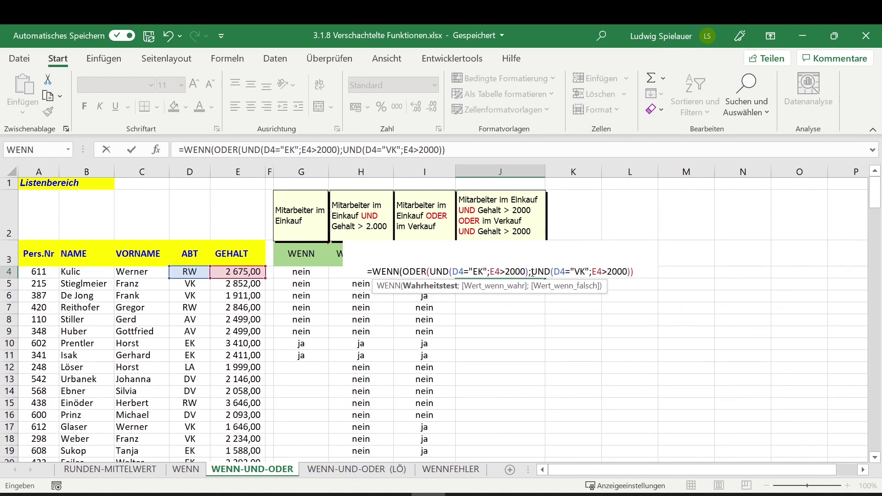
type(";")
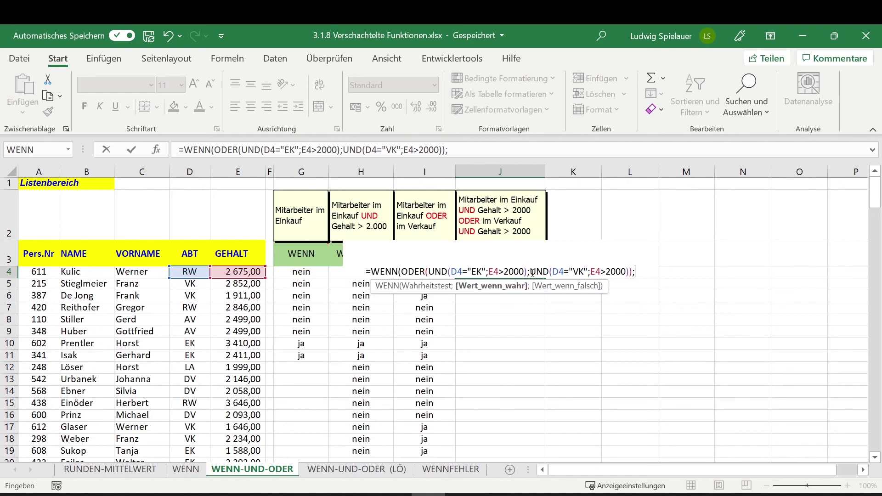
type("\"")
type("j")
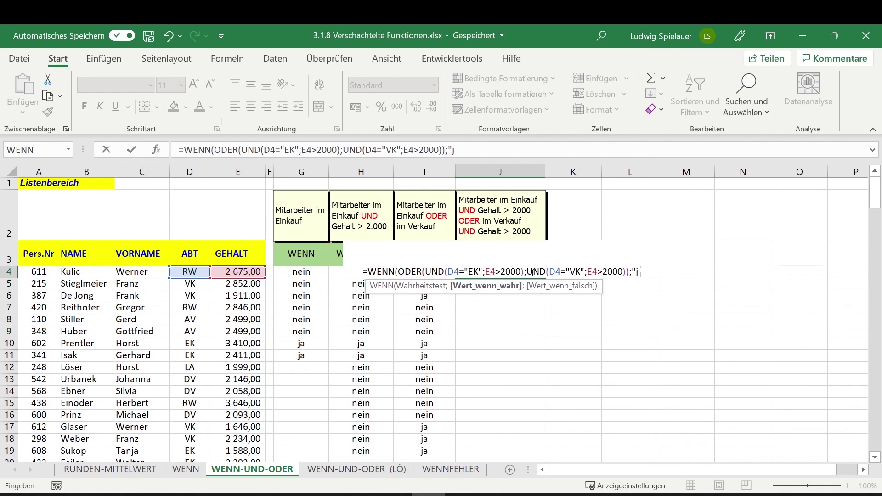
type("a\";")
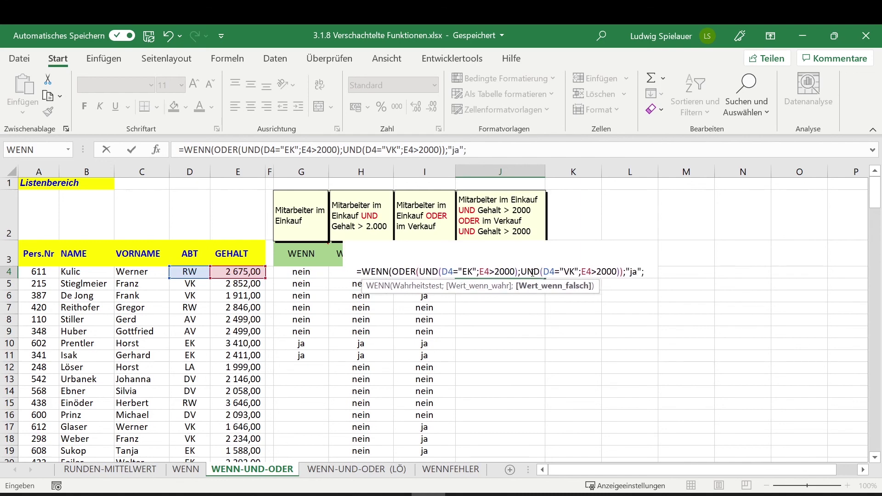
type("\"nein")
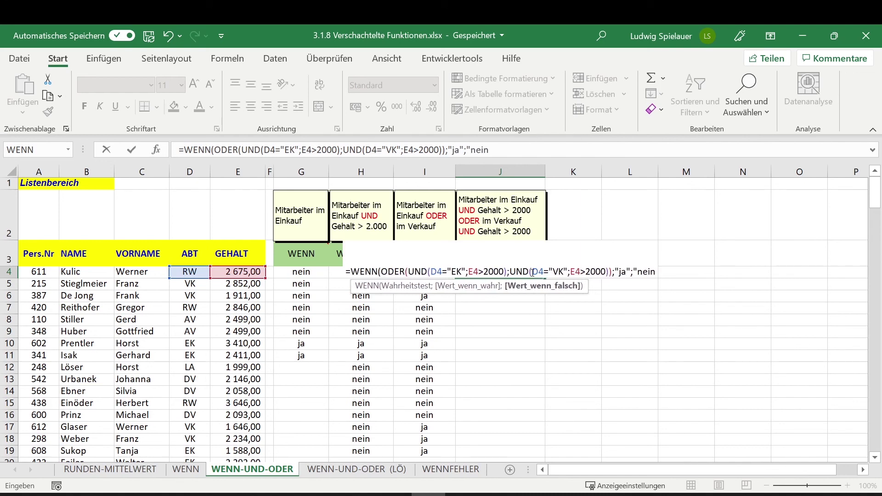
type("\")")
key("Return")
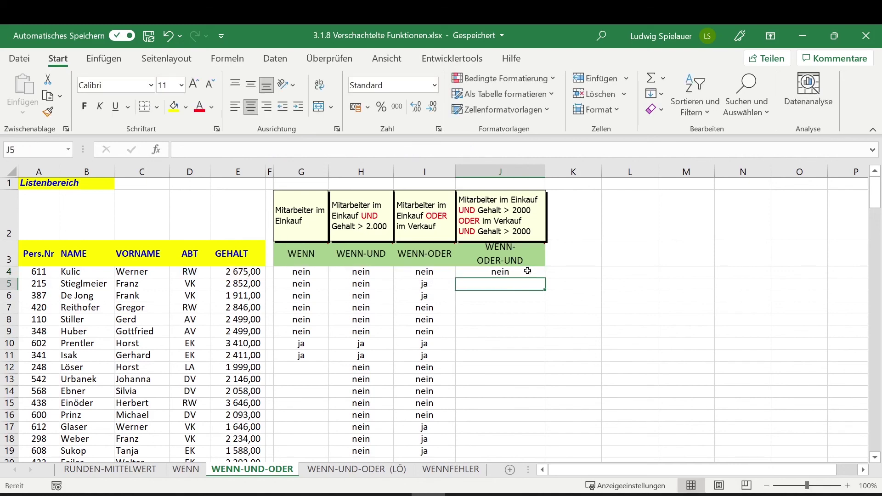
Copy the J4 formula down column J, then check rows 5, 10–11 and 18 against salaries.
left_click(528, 271)
mouse_move(545, 278)
left_mouse_down()
mouse_move(521, 362)
mouse_move(515, 453)
left_mouse_up()
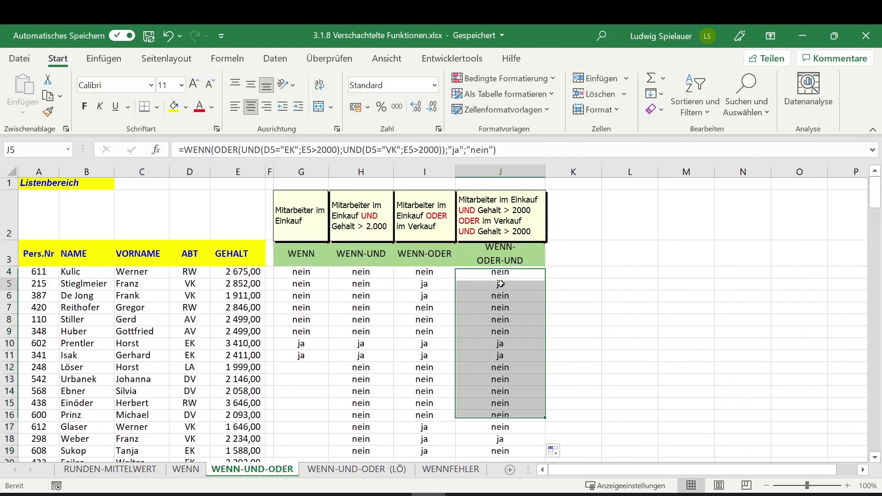
left_click_drag(501, 284, 194, 284)
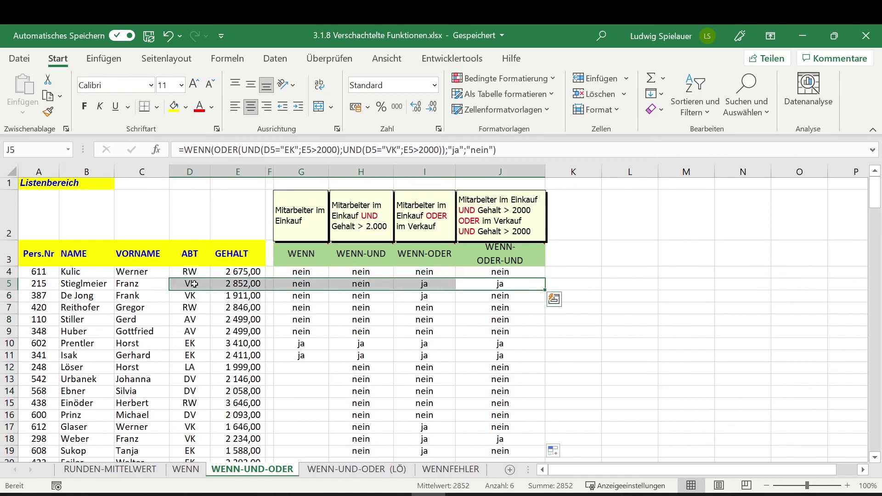
left_click_drag(506, 344, 189, 354)
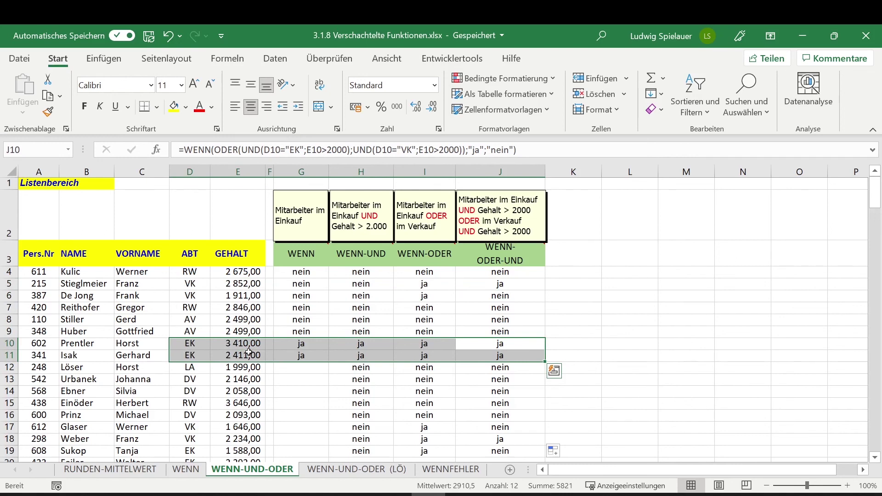
left_click_drag(497, 438, 190, 439)
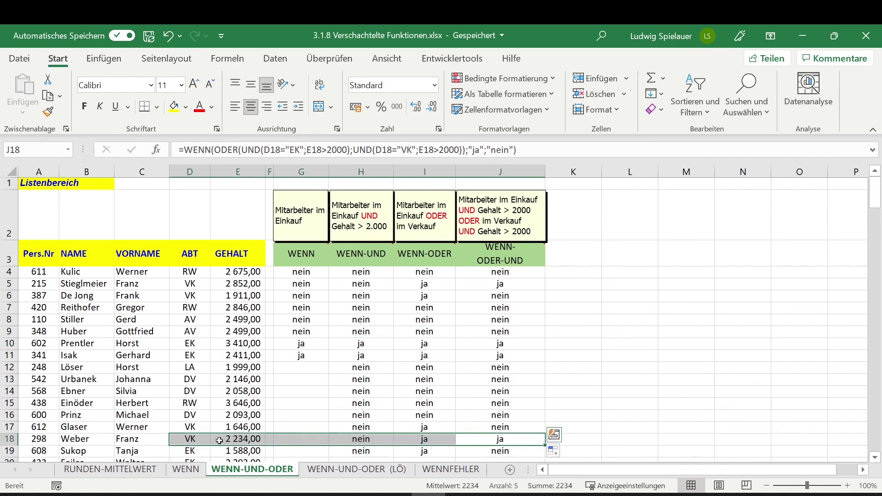